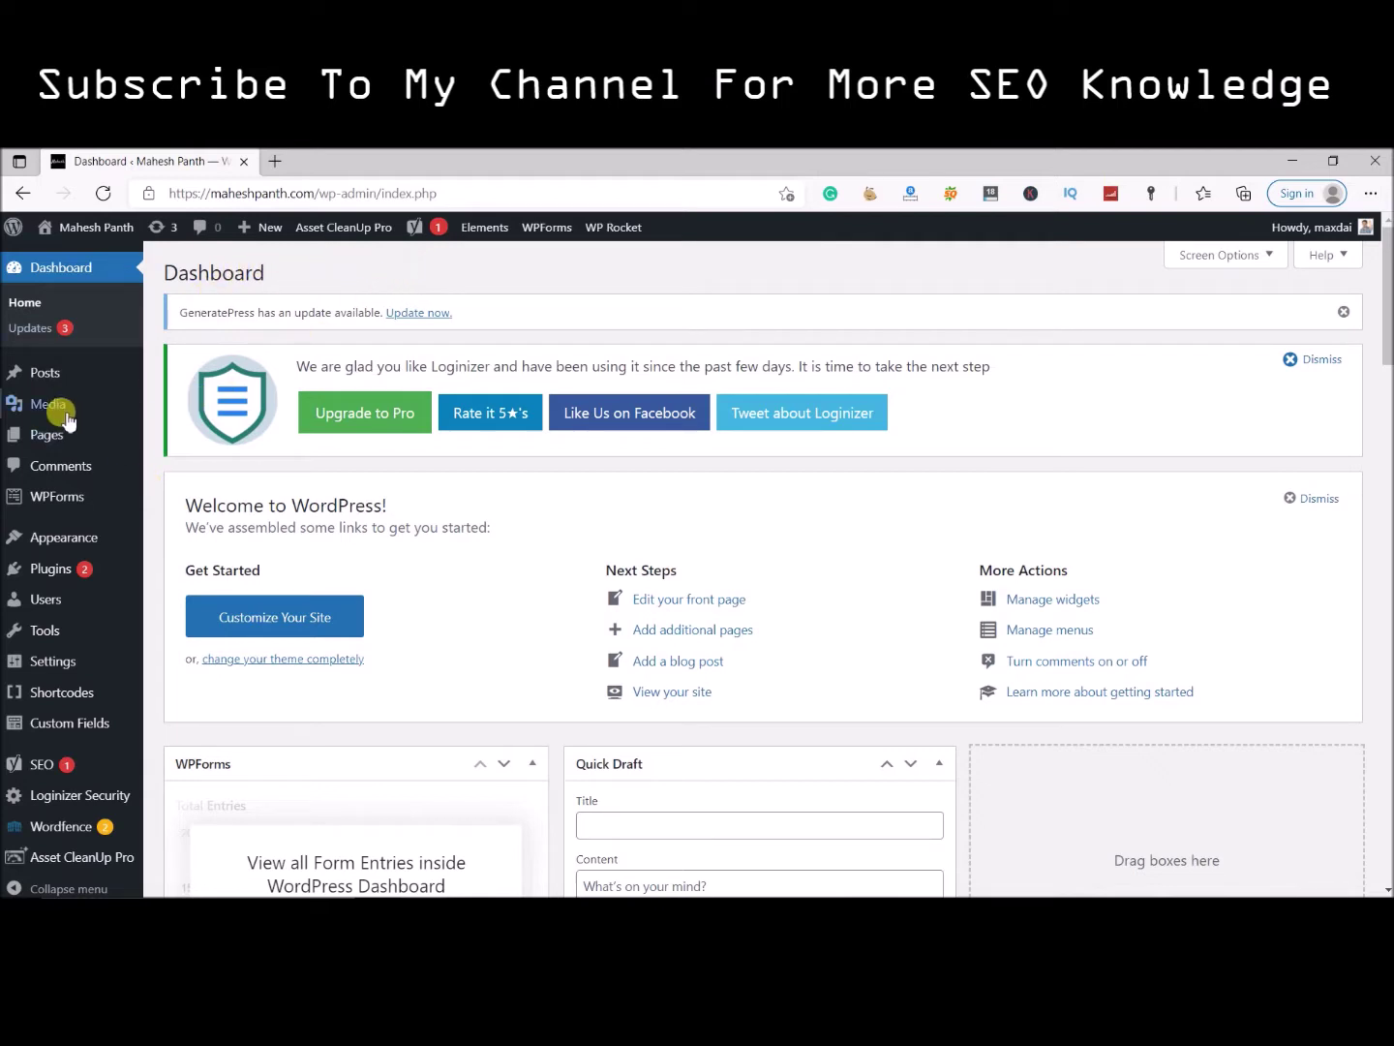
Open the Posts Categories page from the admin sidebar.
mouse_move(67, 374)
click(191, 429)
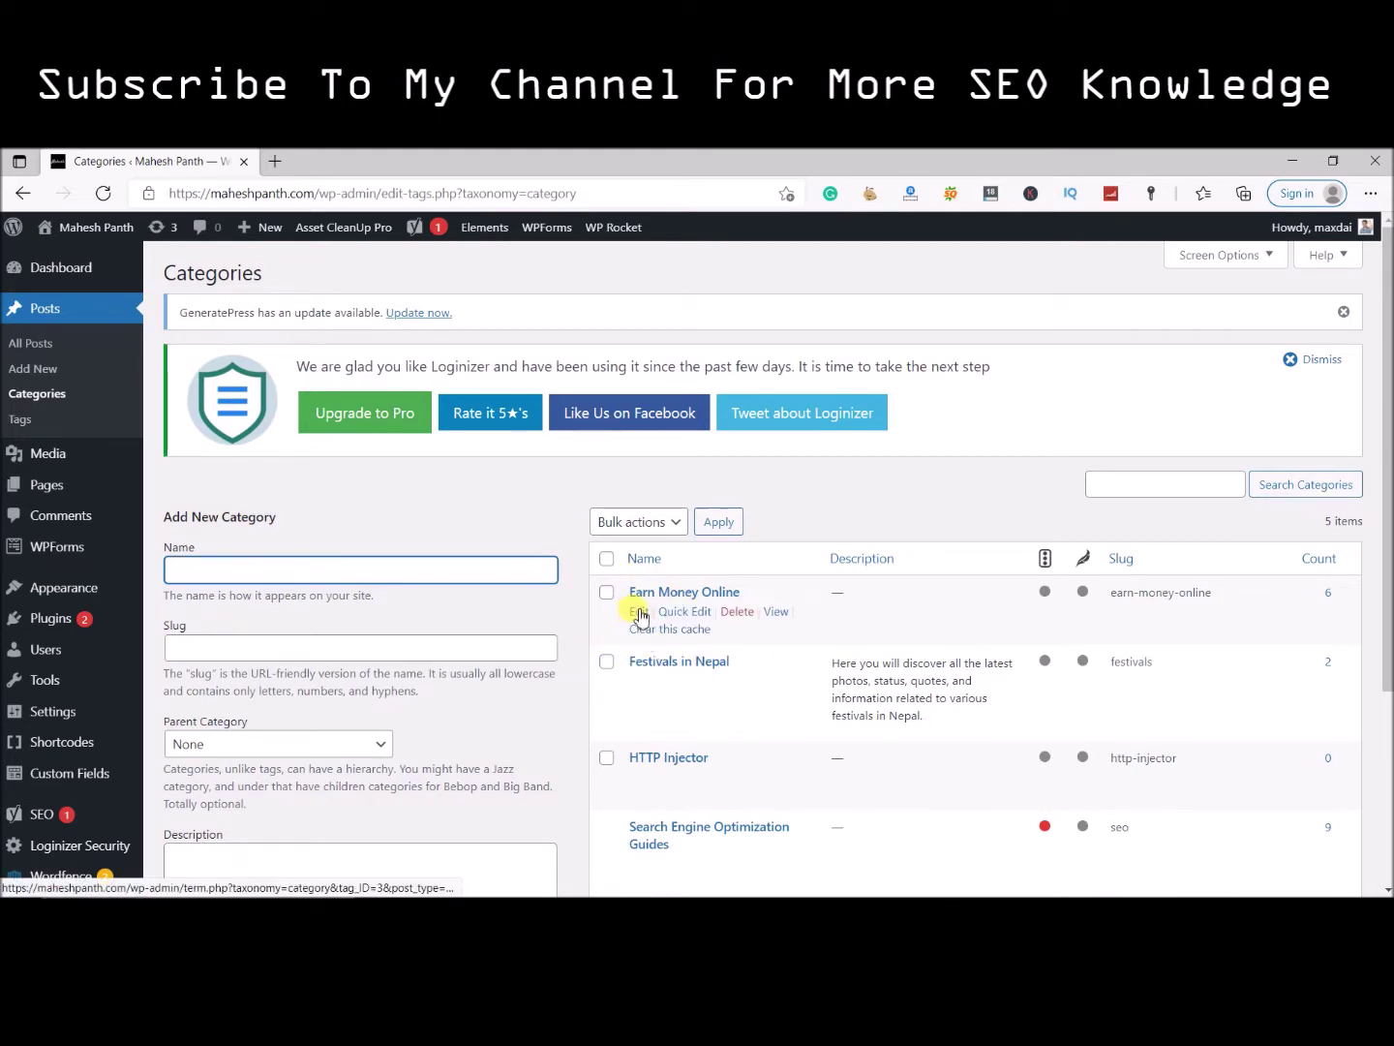
Open the Earn Money Online category for editing.
click(639, 613)
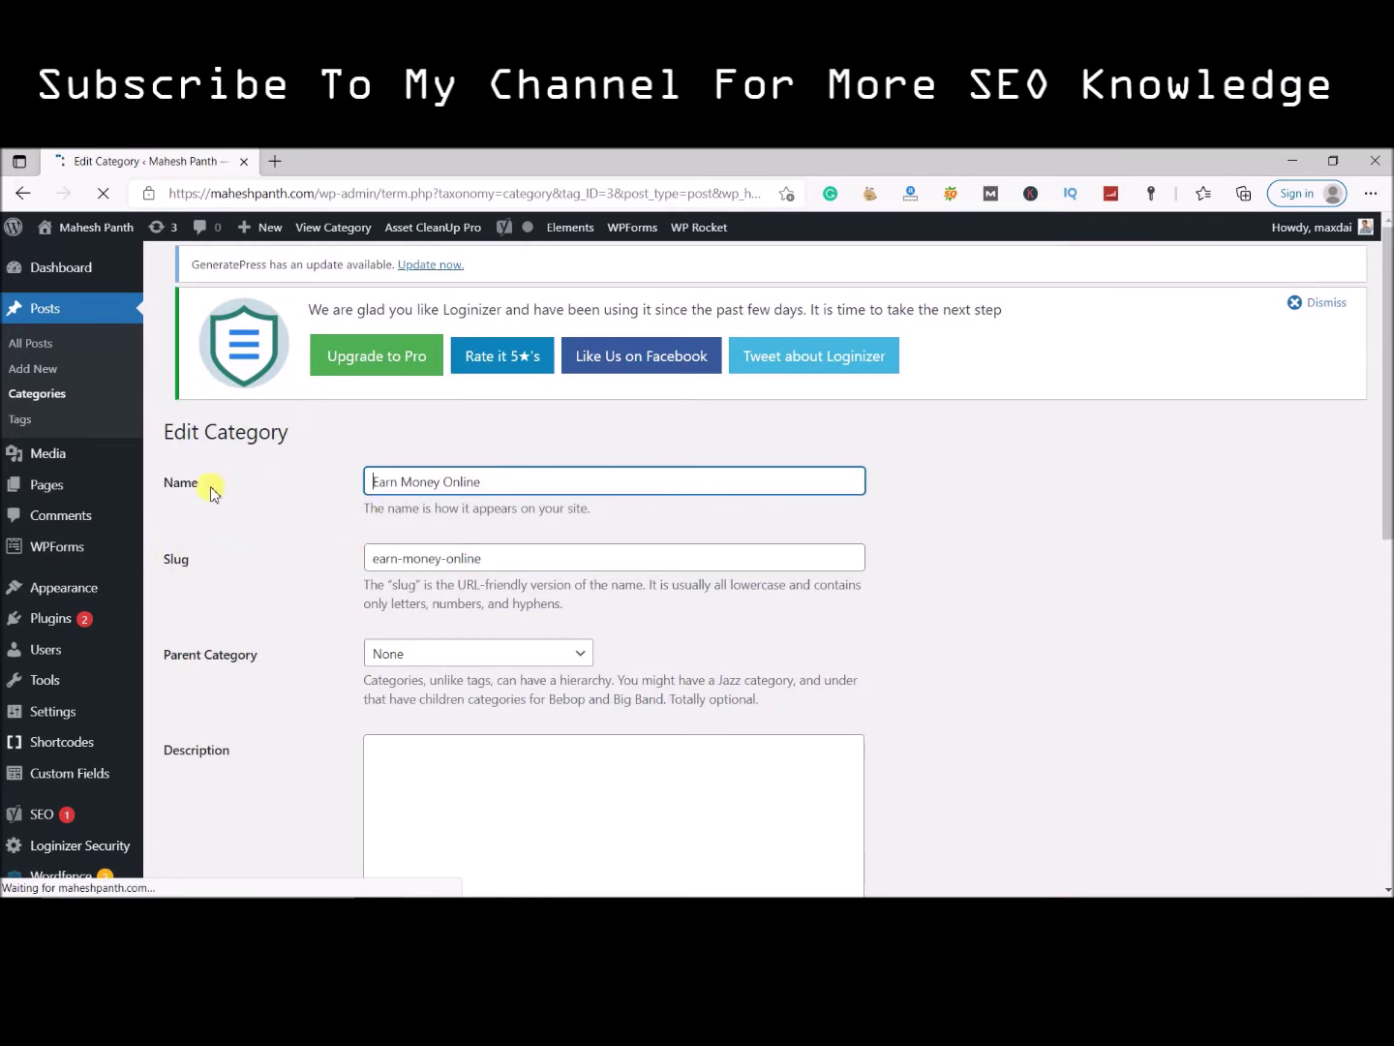
Scroll past Asset CleanUp to the empty Yoast SEO Meta description field and place the cursor there.
drag(164, 440, 240, 475)
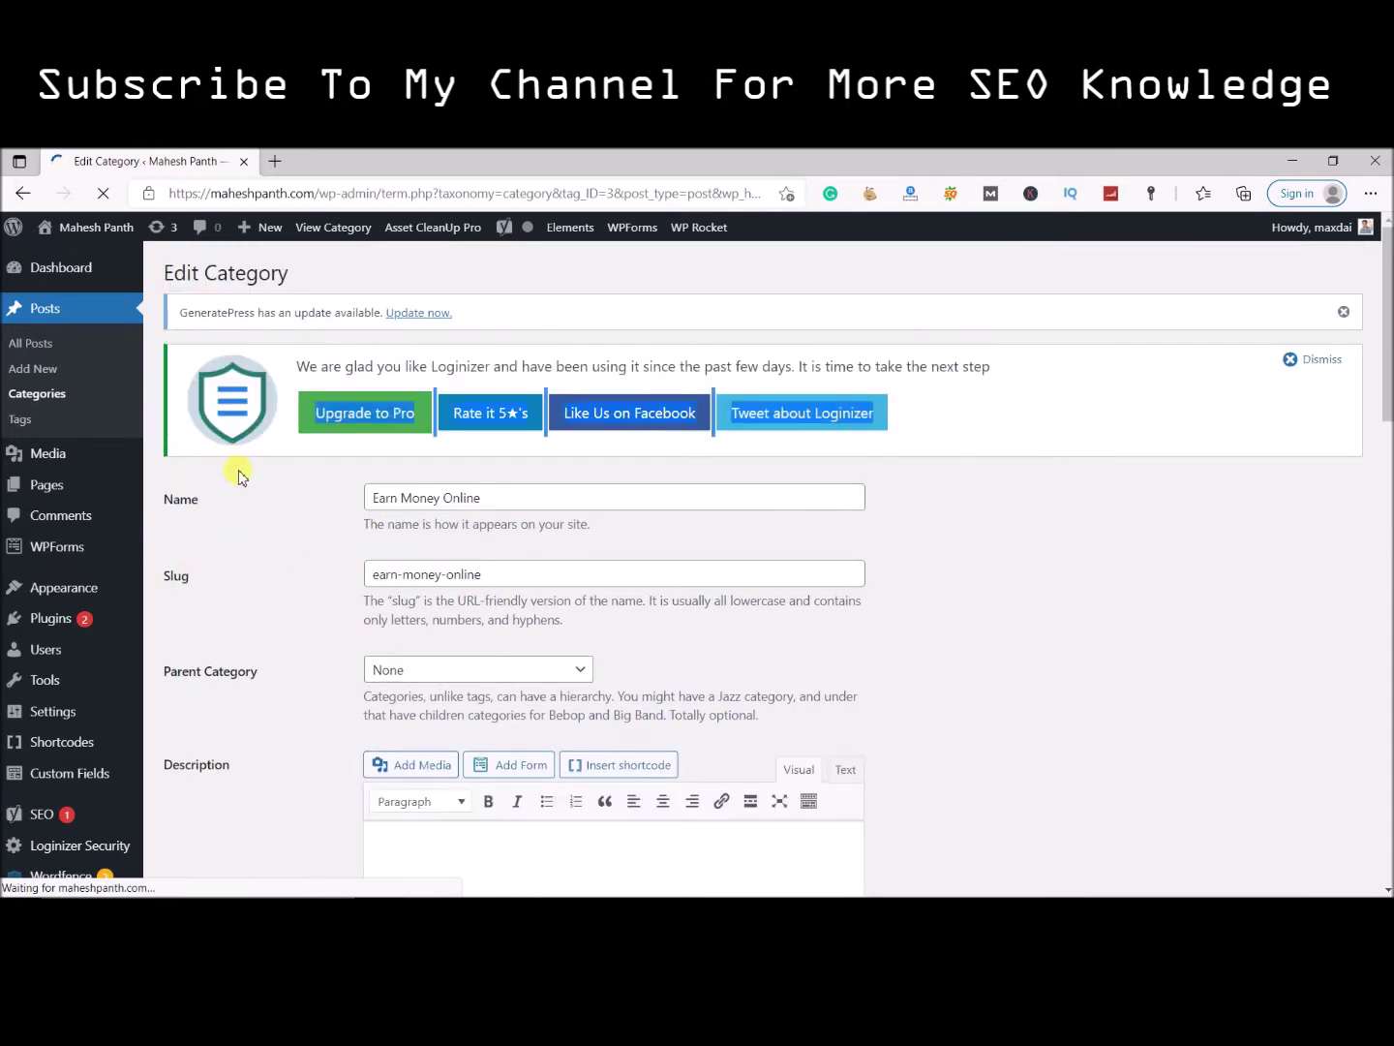
click(244, 484)
scroll(249, 576, down, 3)
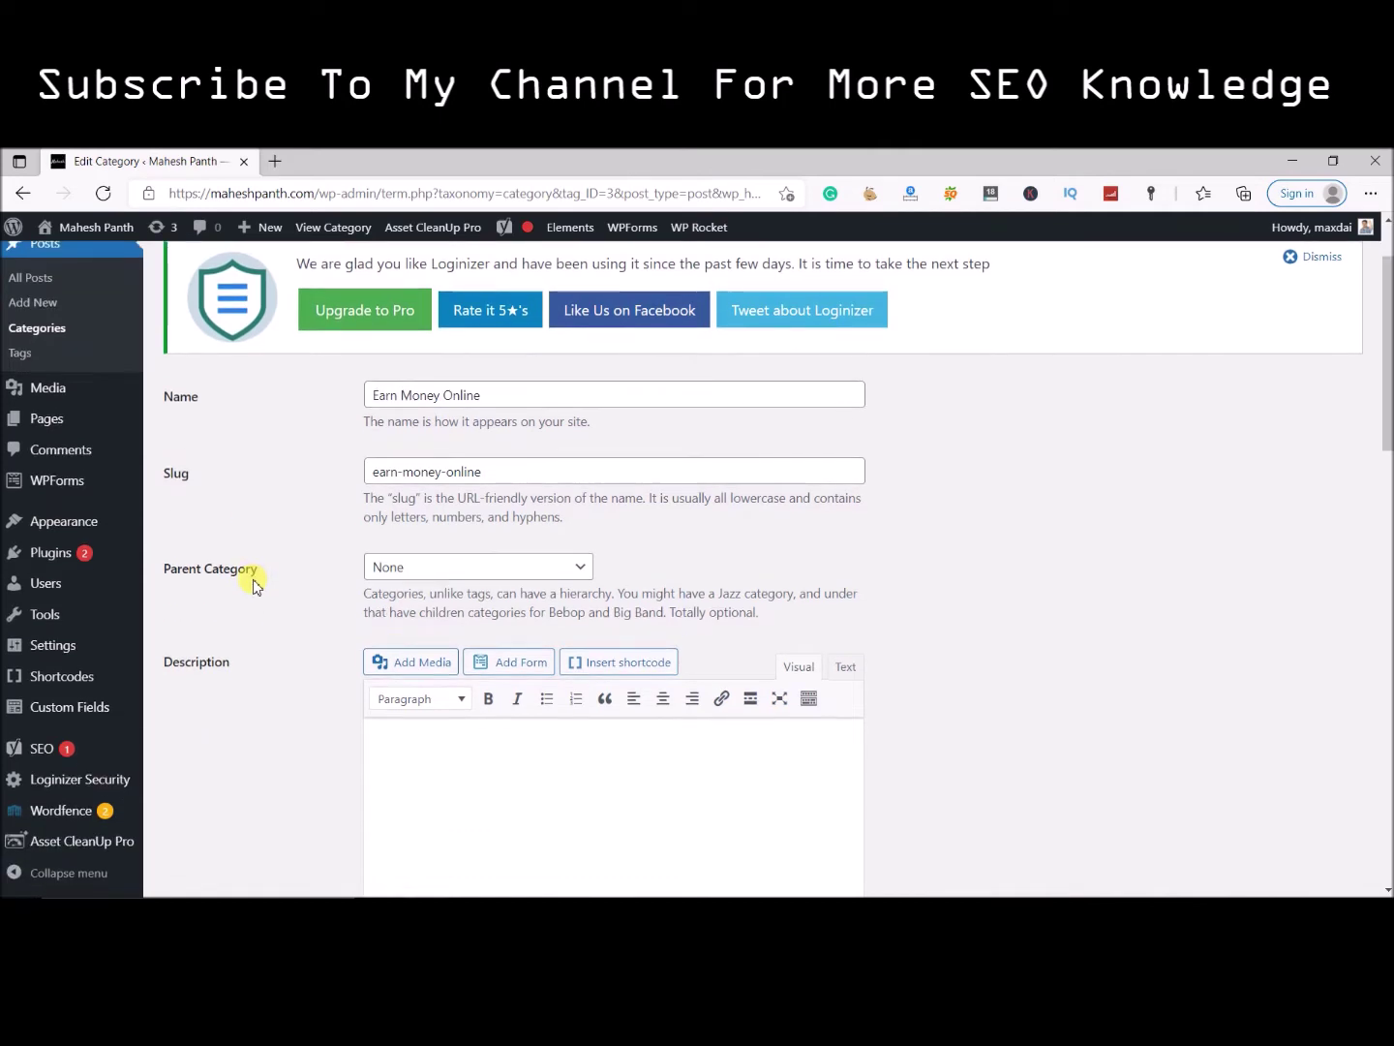
scroll(264, 640, down, 1)
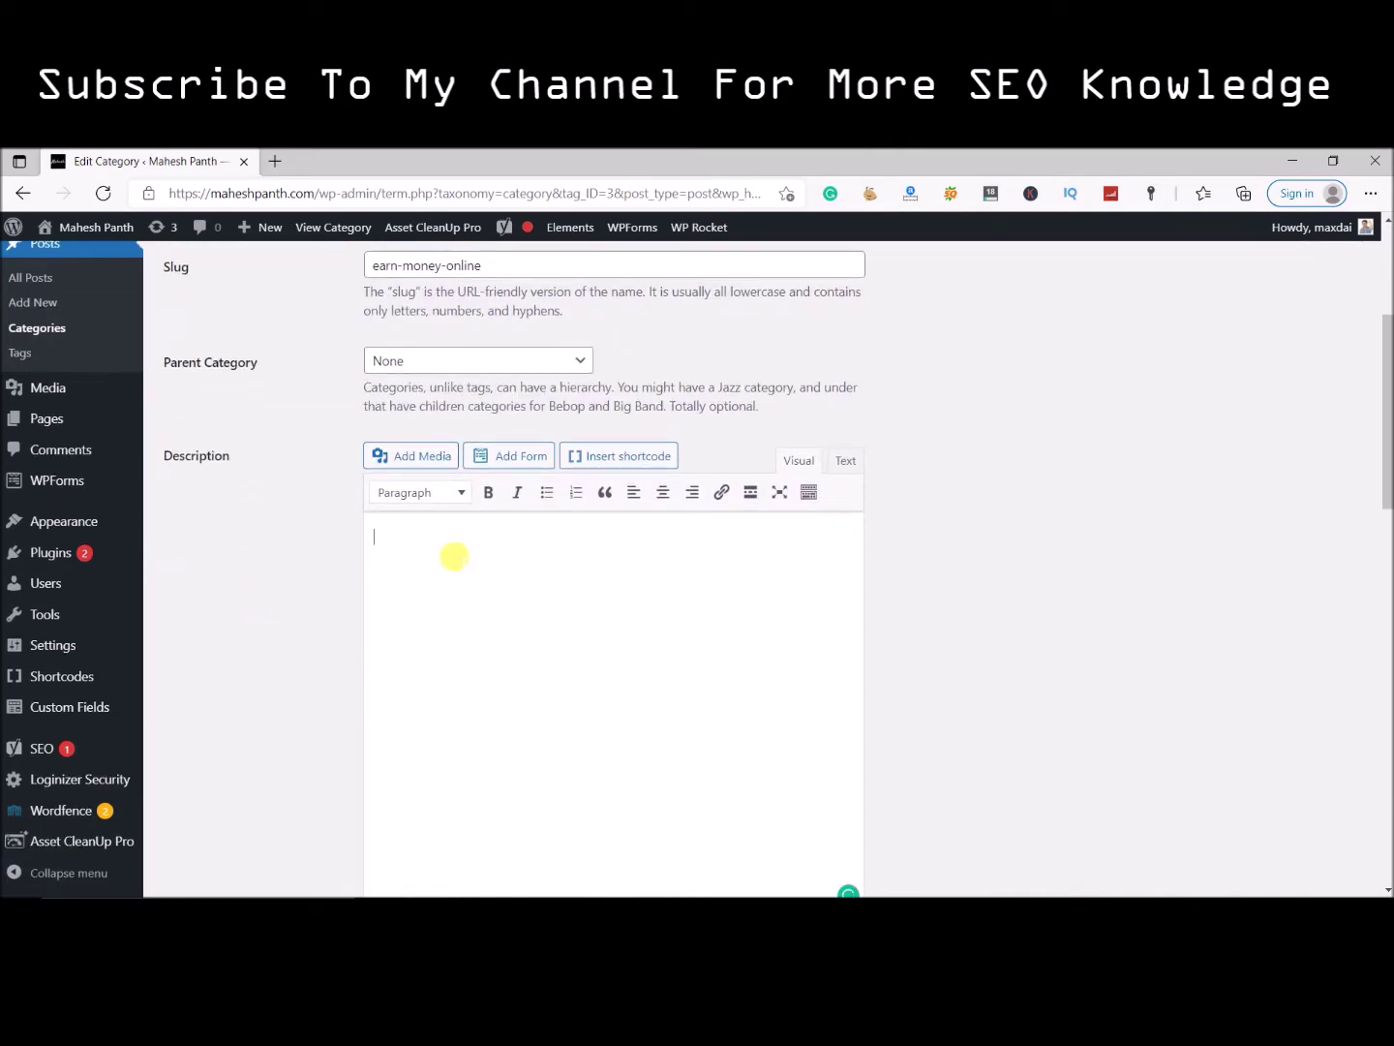
scroll(310, 542, up, 4)
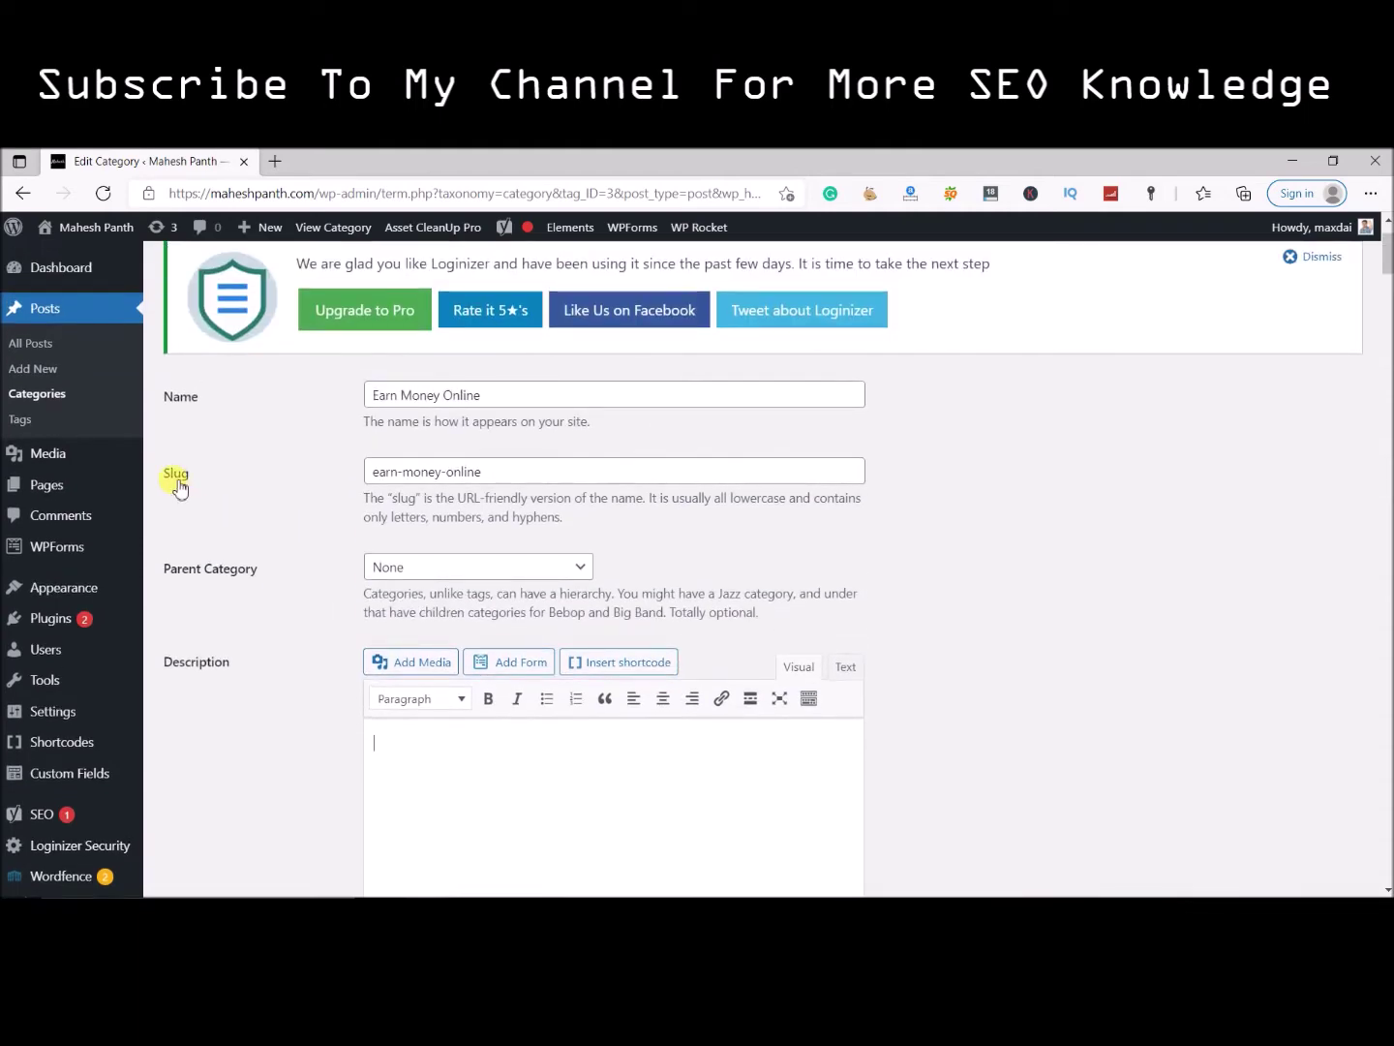
scroll(271, 631, down, 6)
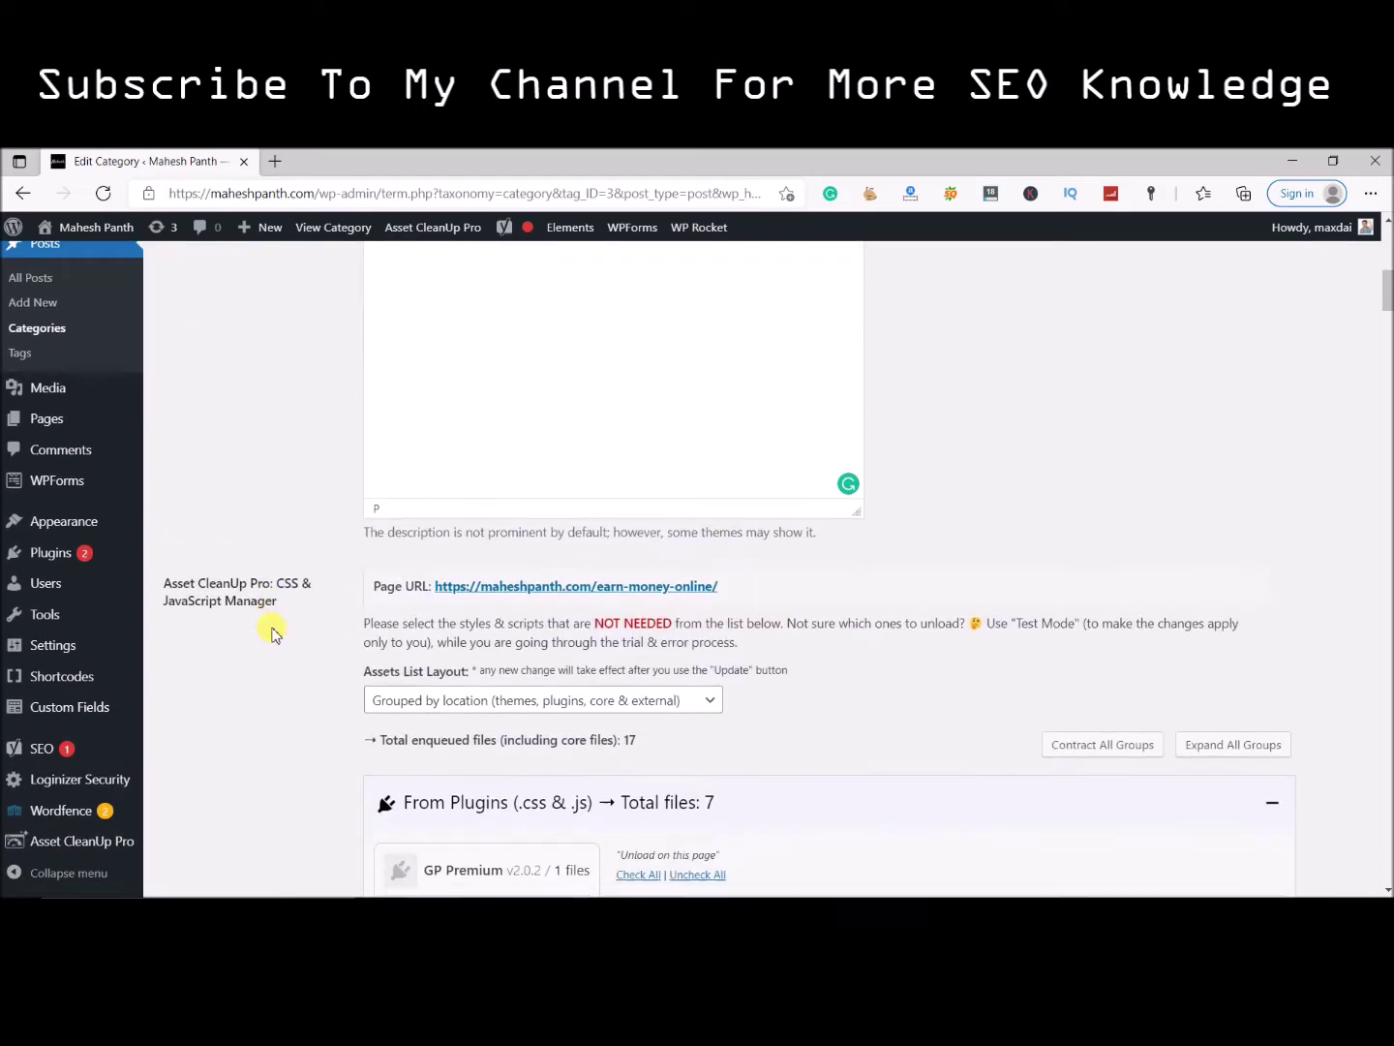
scroll(271, 631, down, 15)
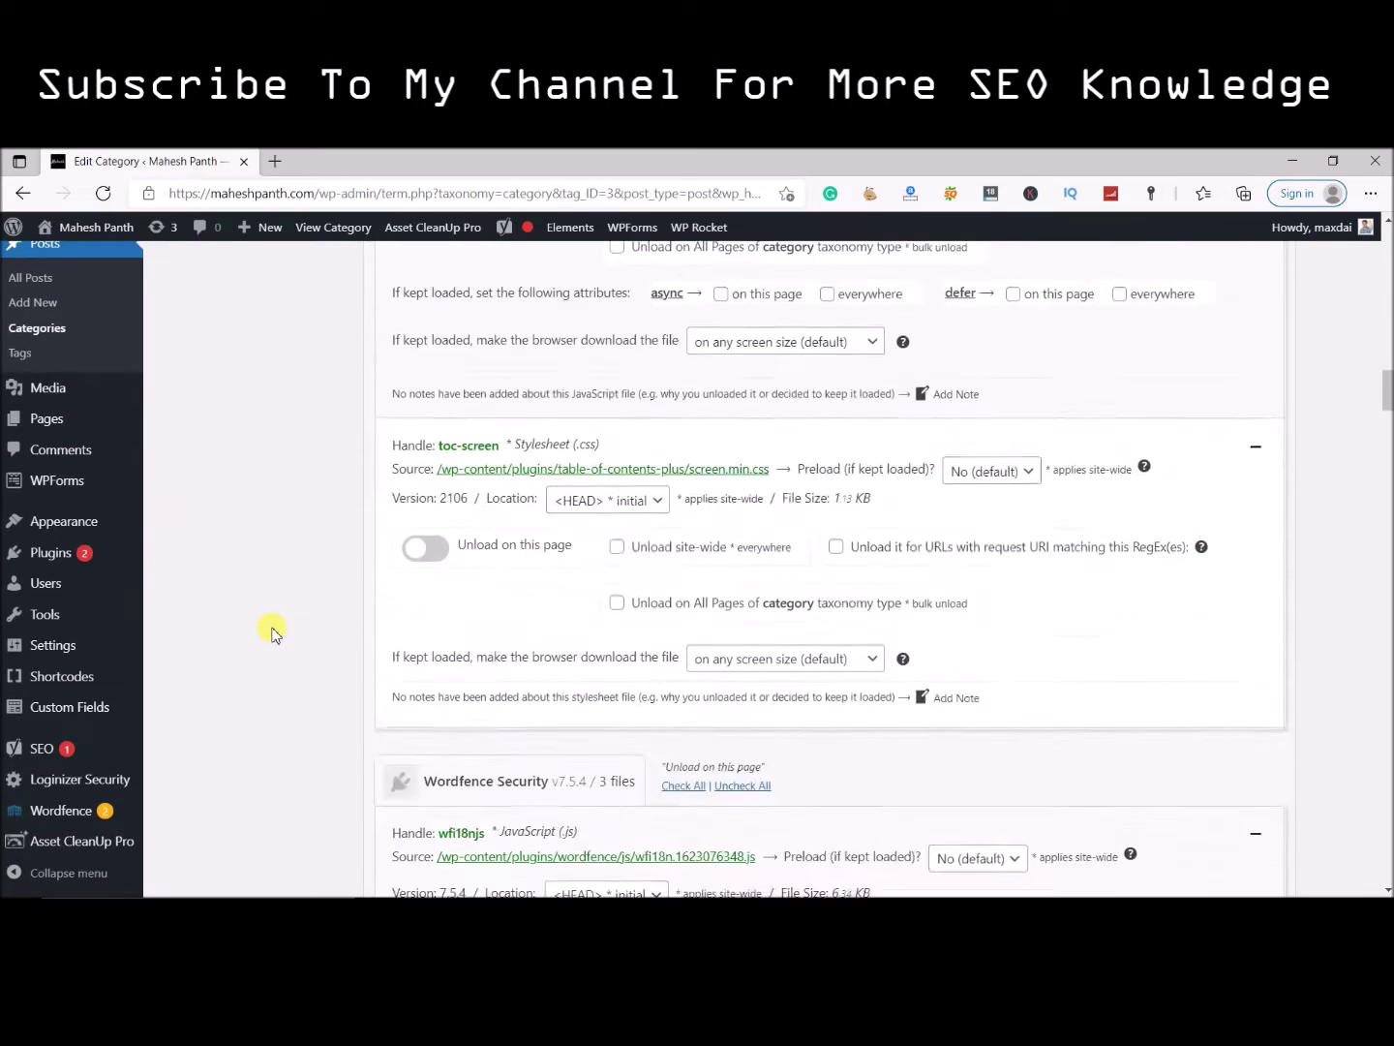
scroll(272, 631, down, 20)
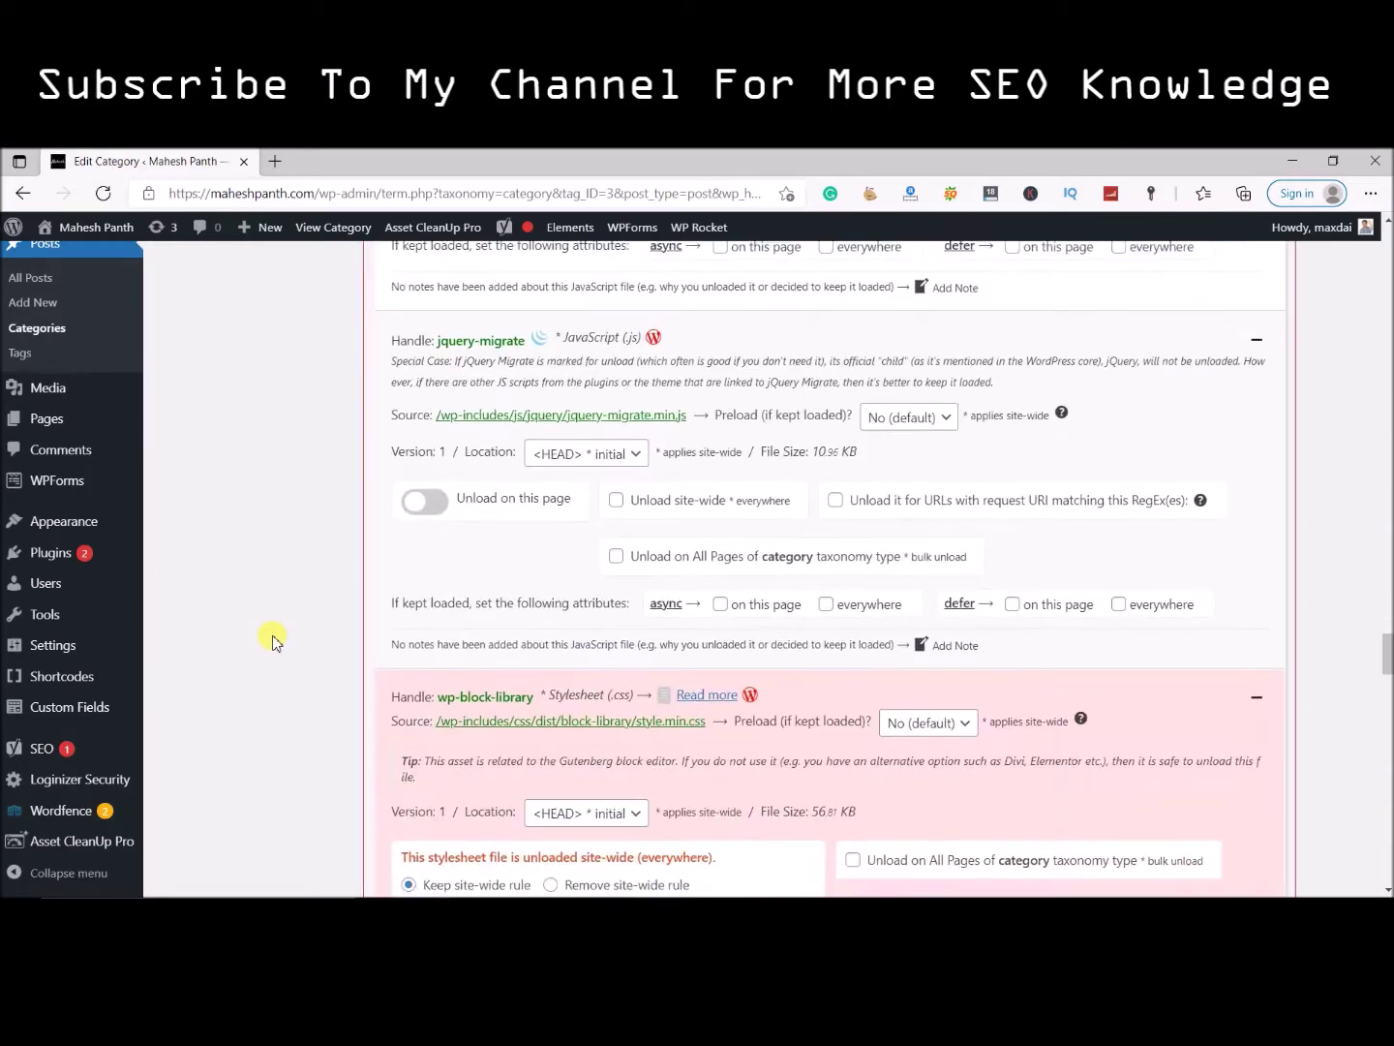
scroll(272, 642, down, 20)
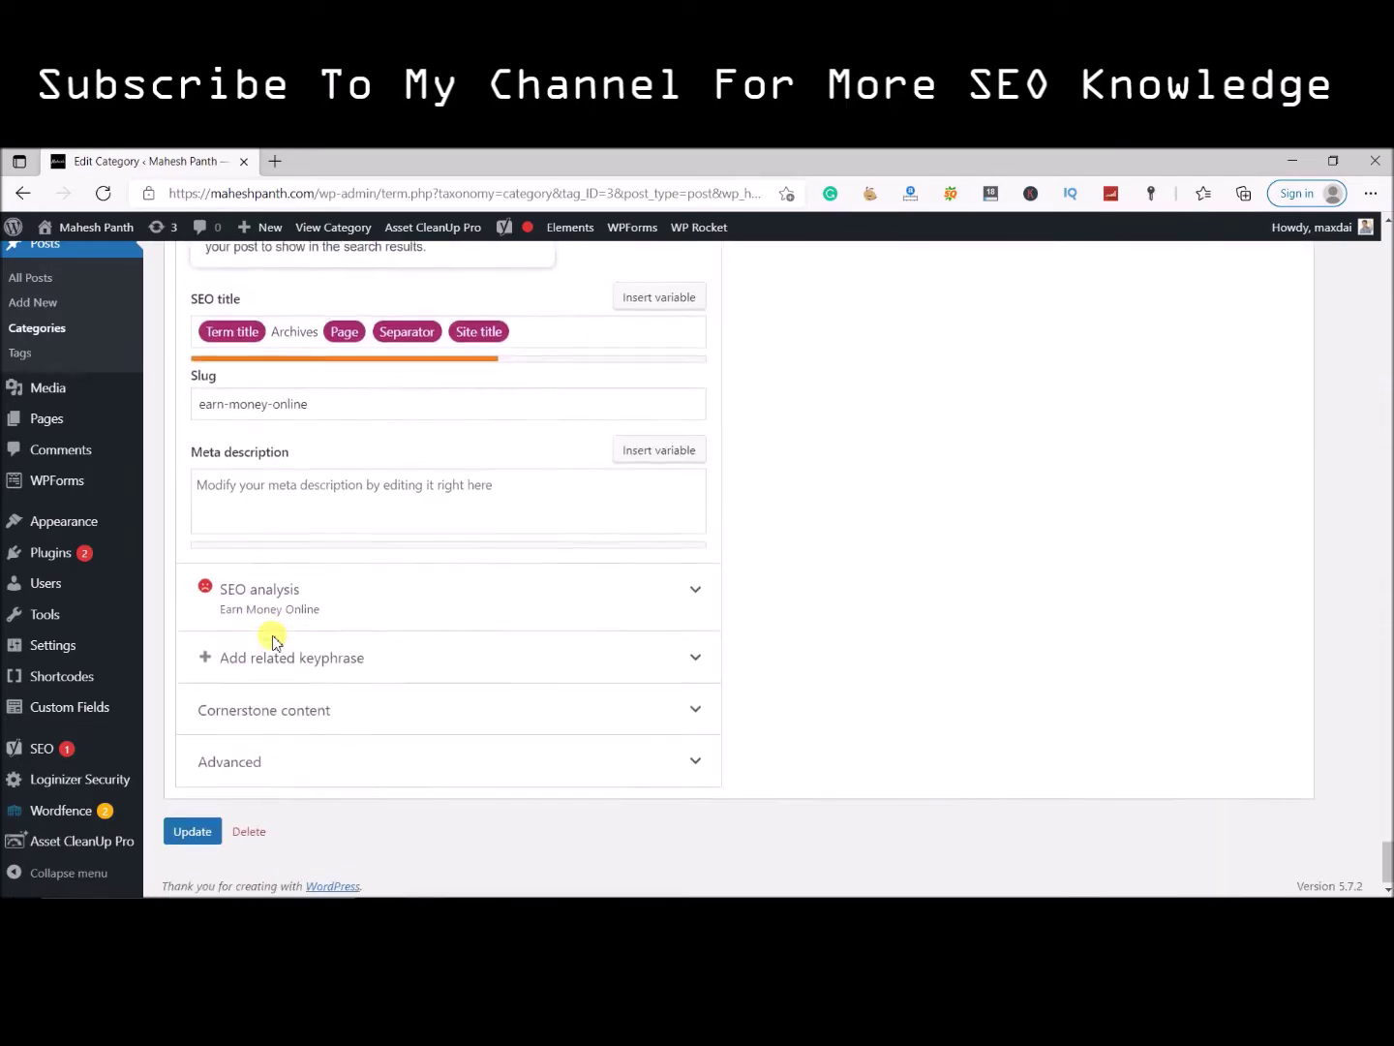
scroll(272, 641, up, 6)
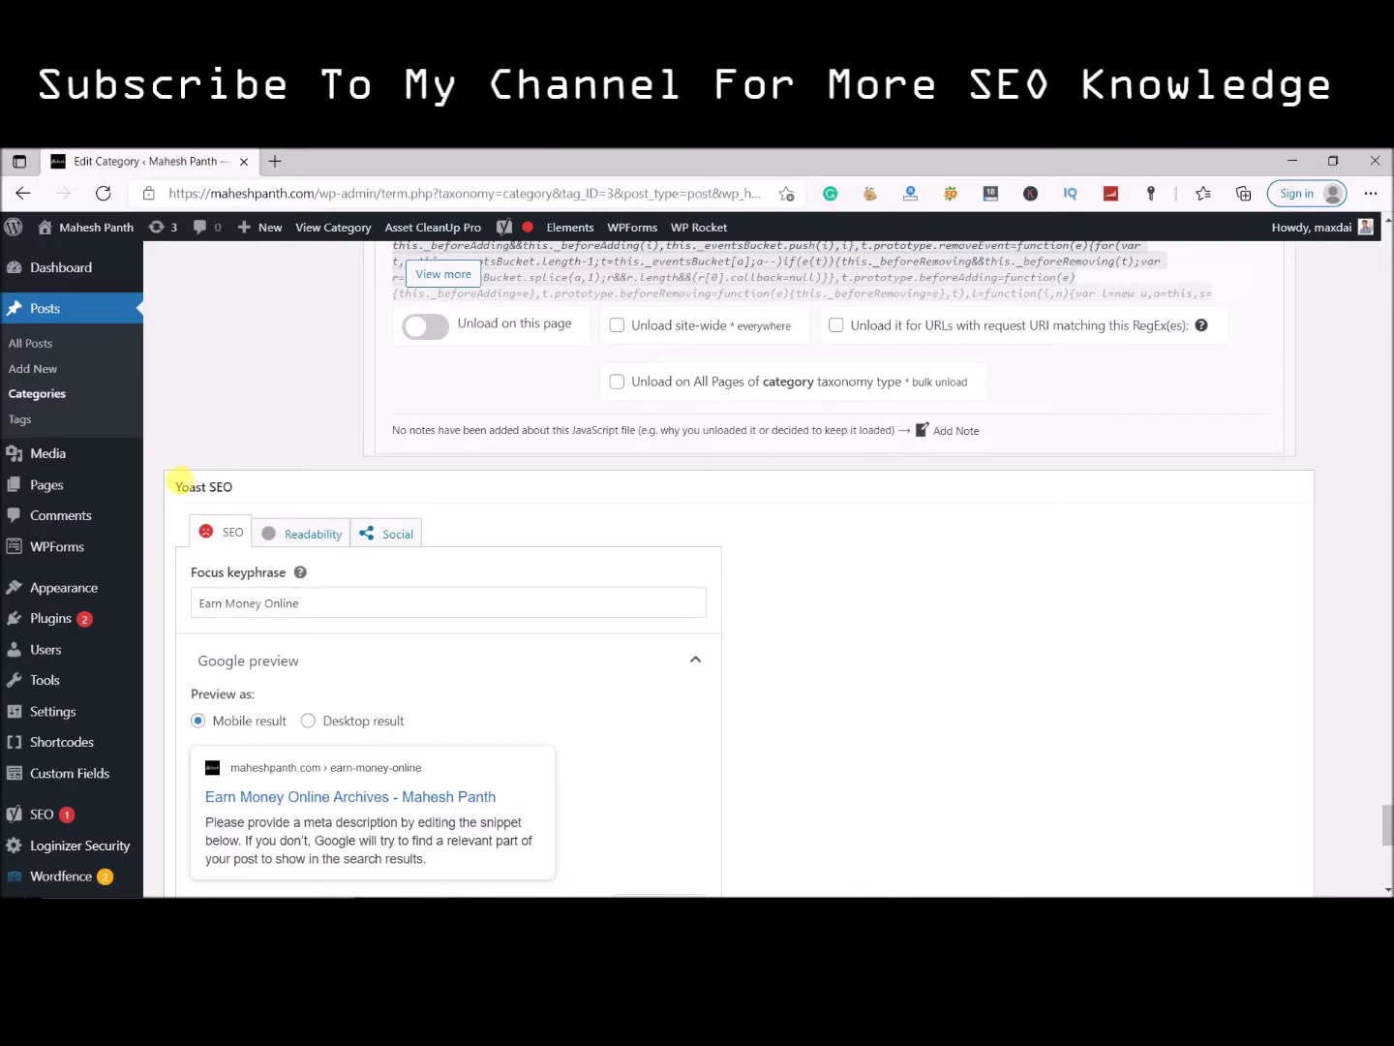
drag(174, 482, 249, 491)
scroll(290, 585, down, 1)
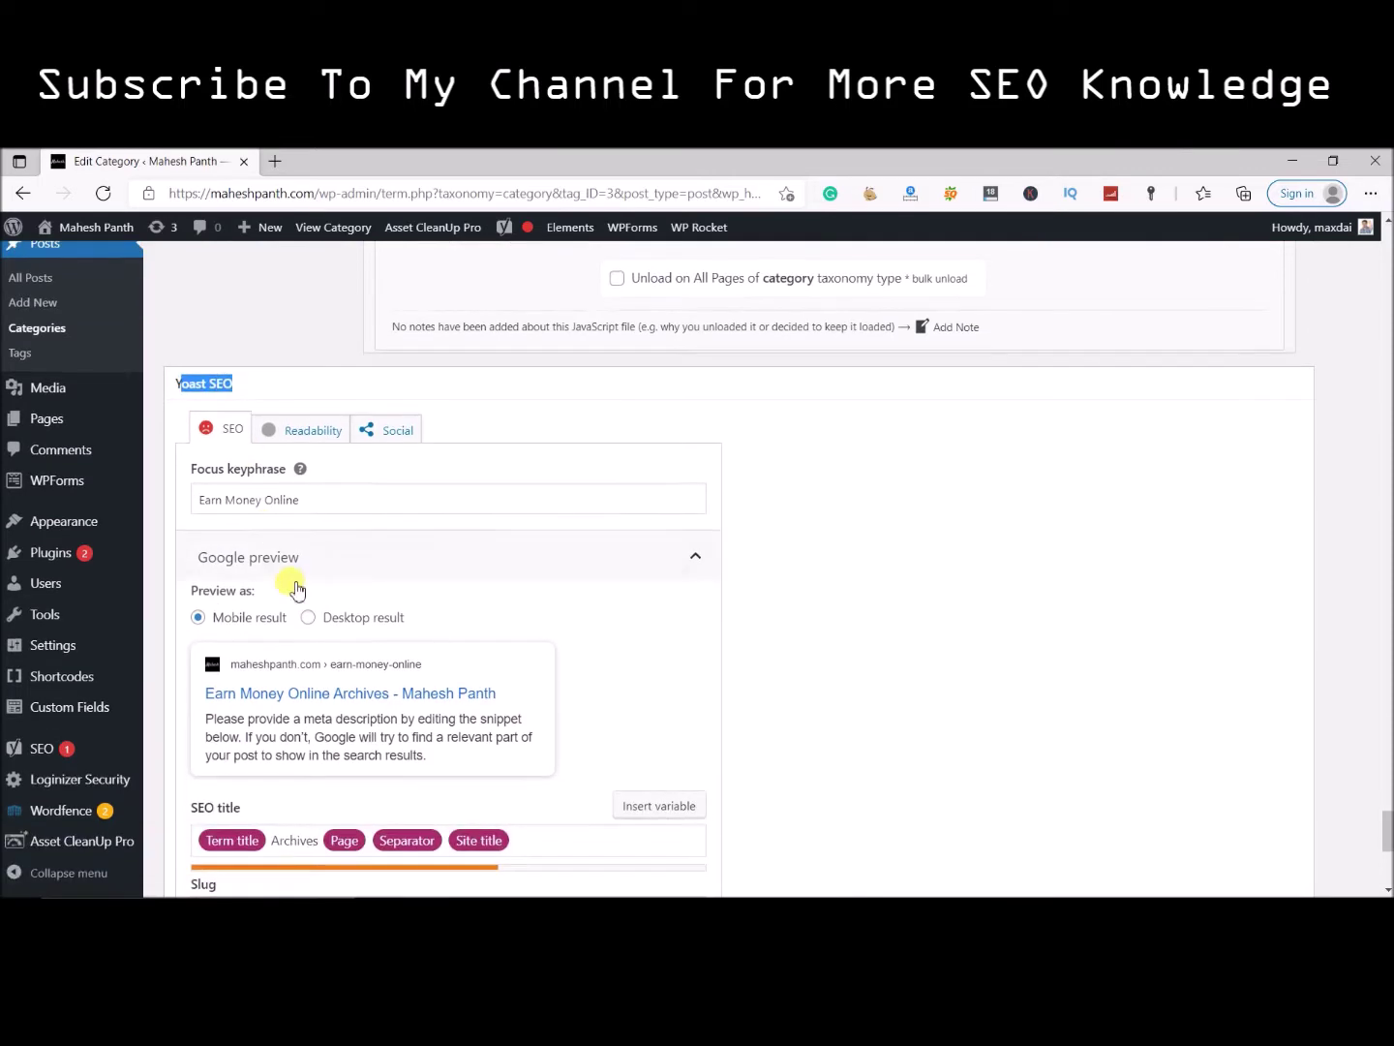
scroll(366, 682, down, 1)
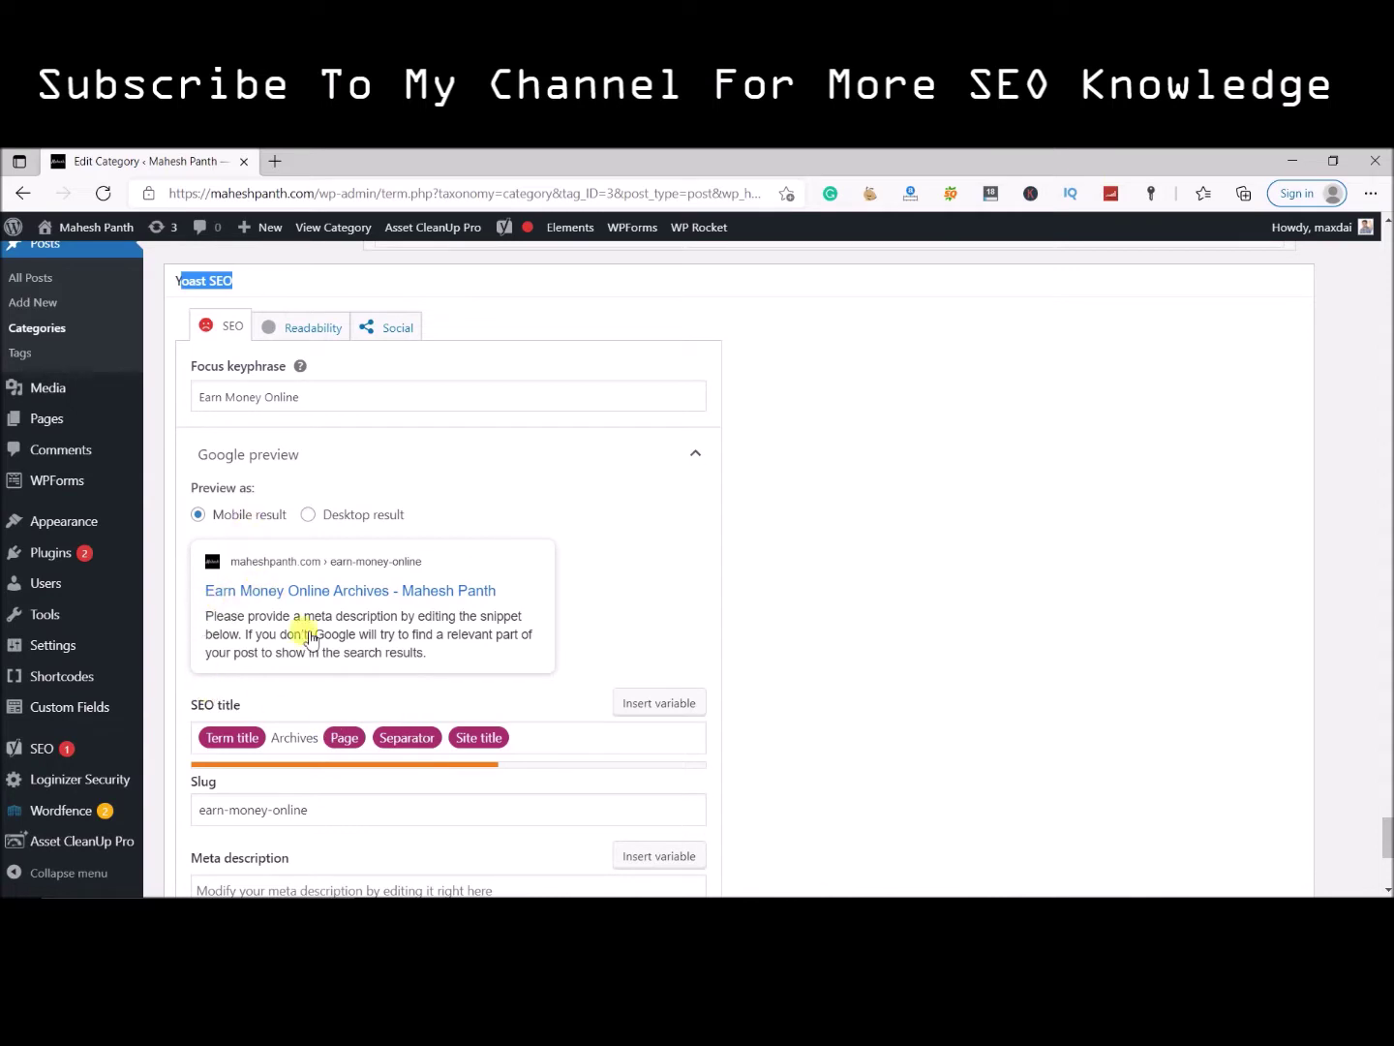
scroll(310, 639, down, 1)
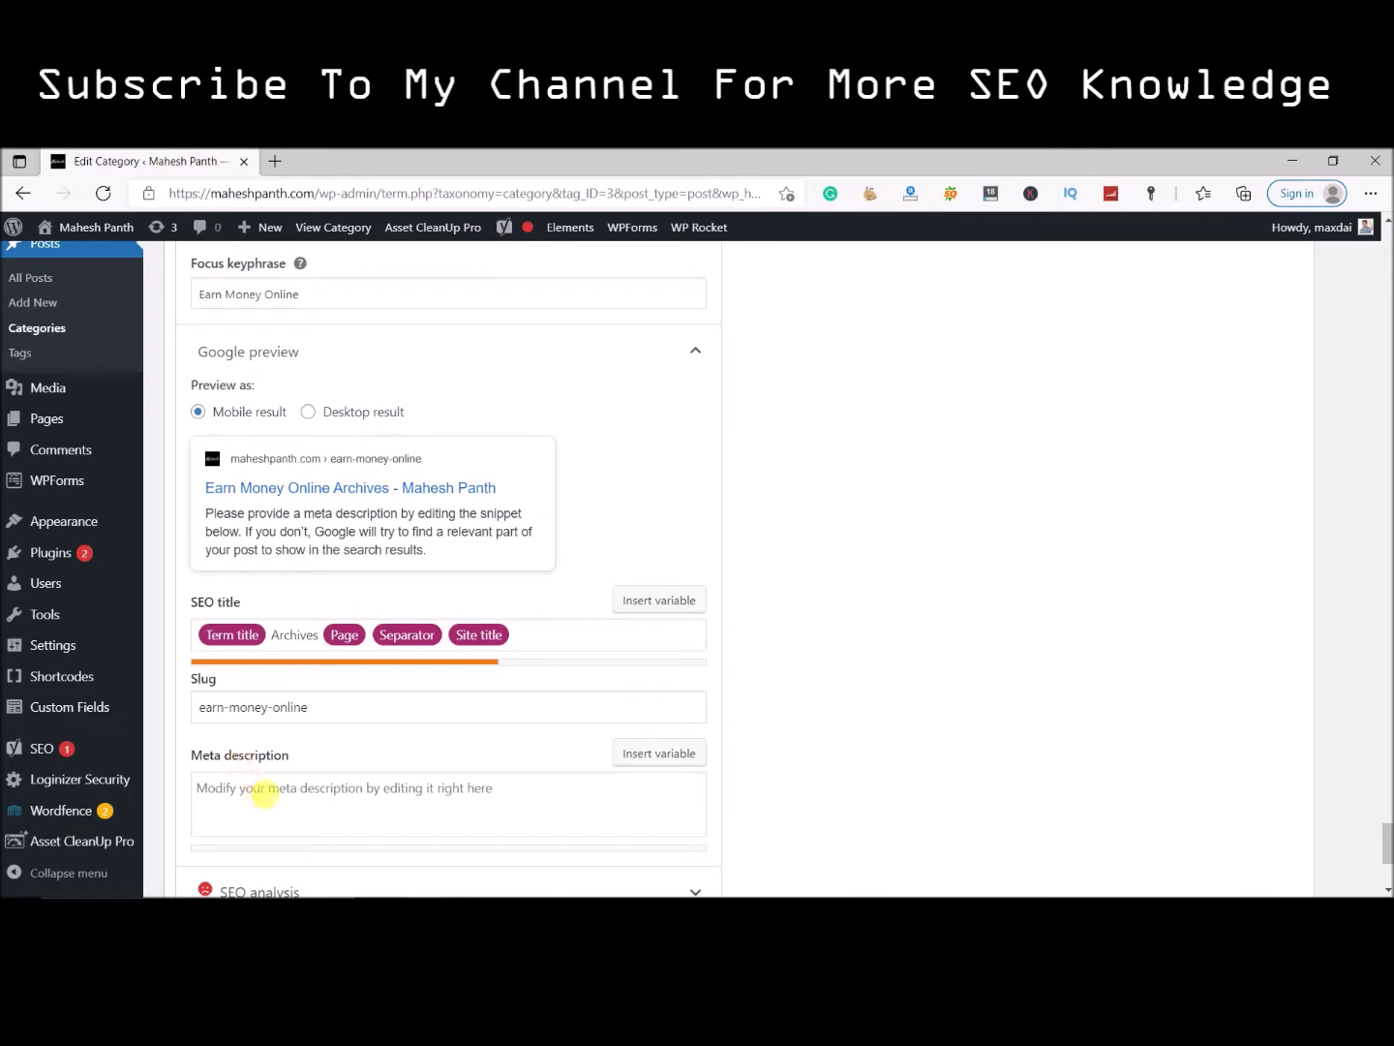
click(264, 792)
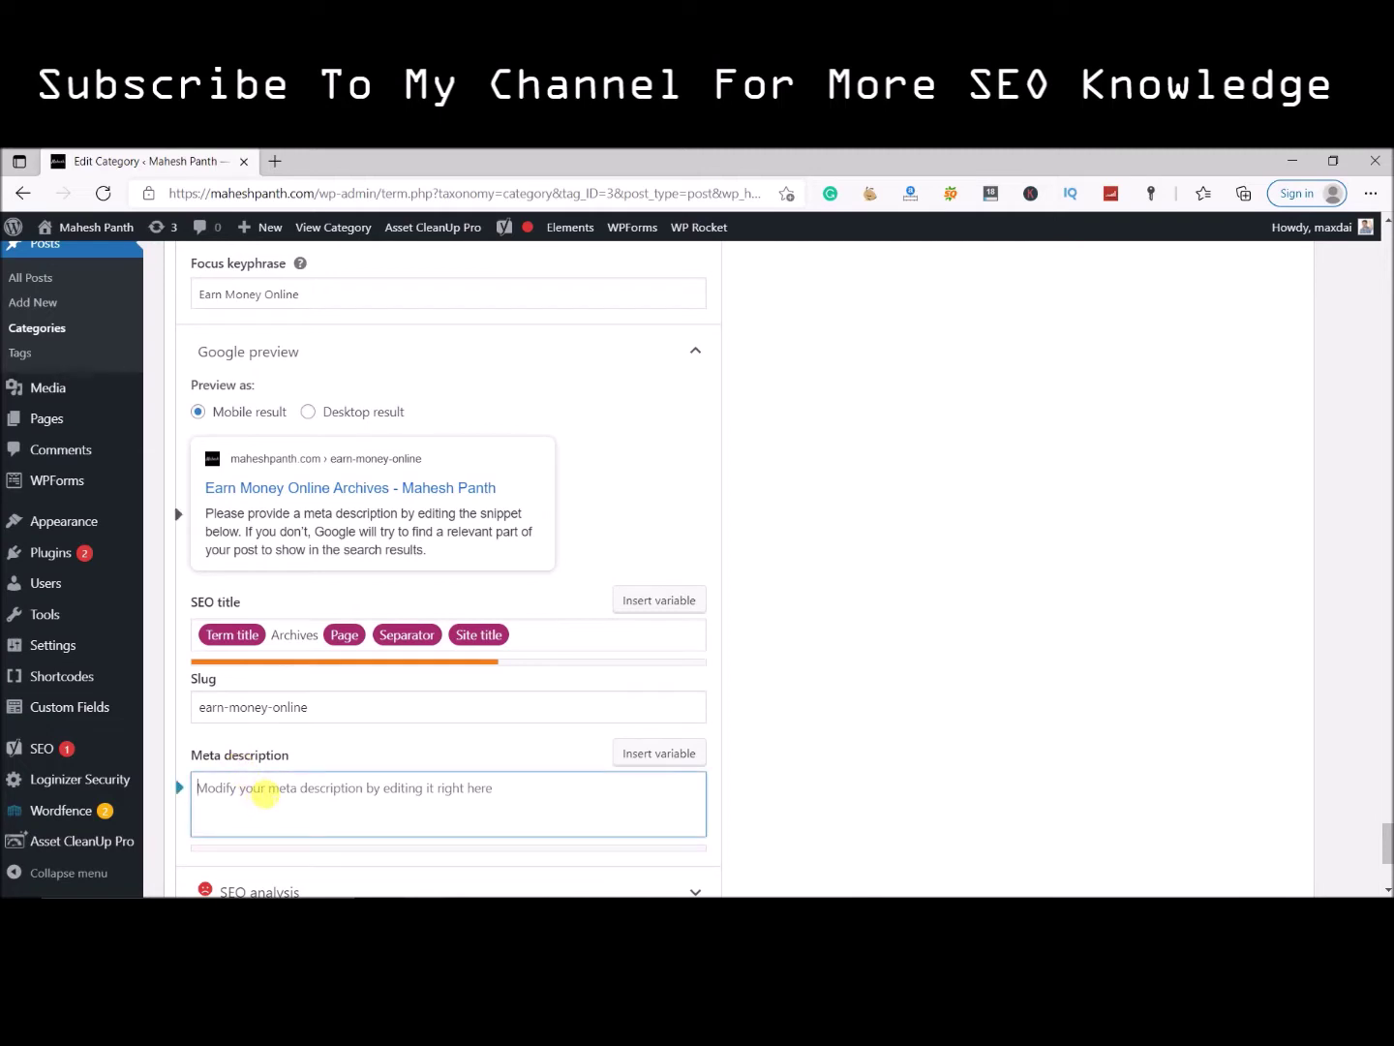
Enter the meta description 'this is a category of making money online in nepal'.
text(th)
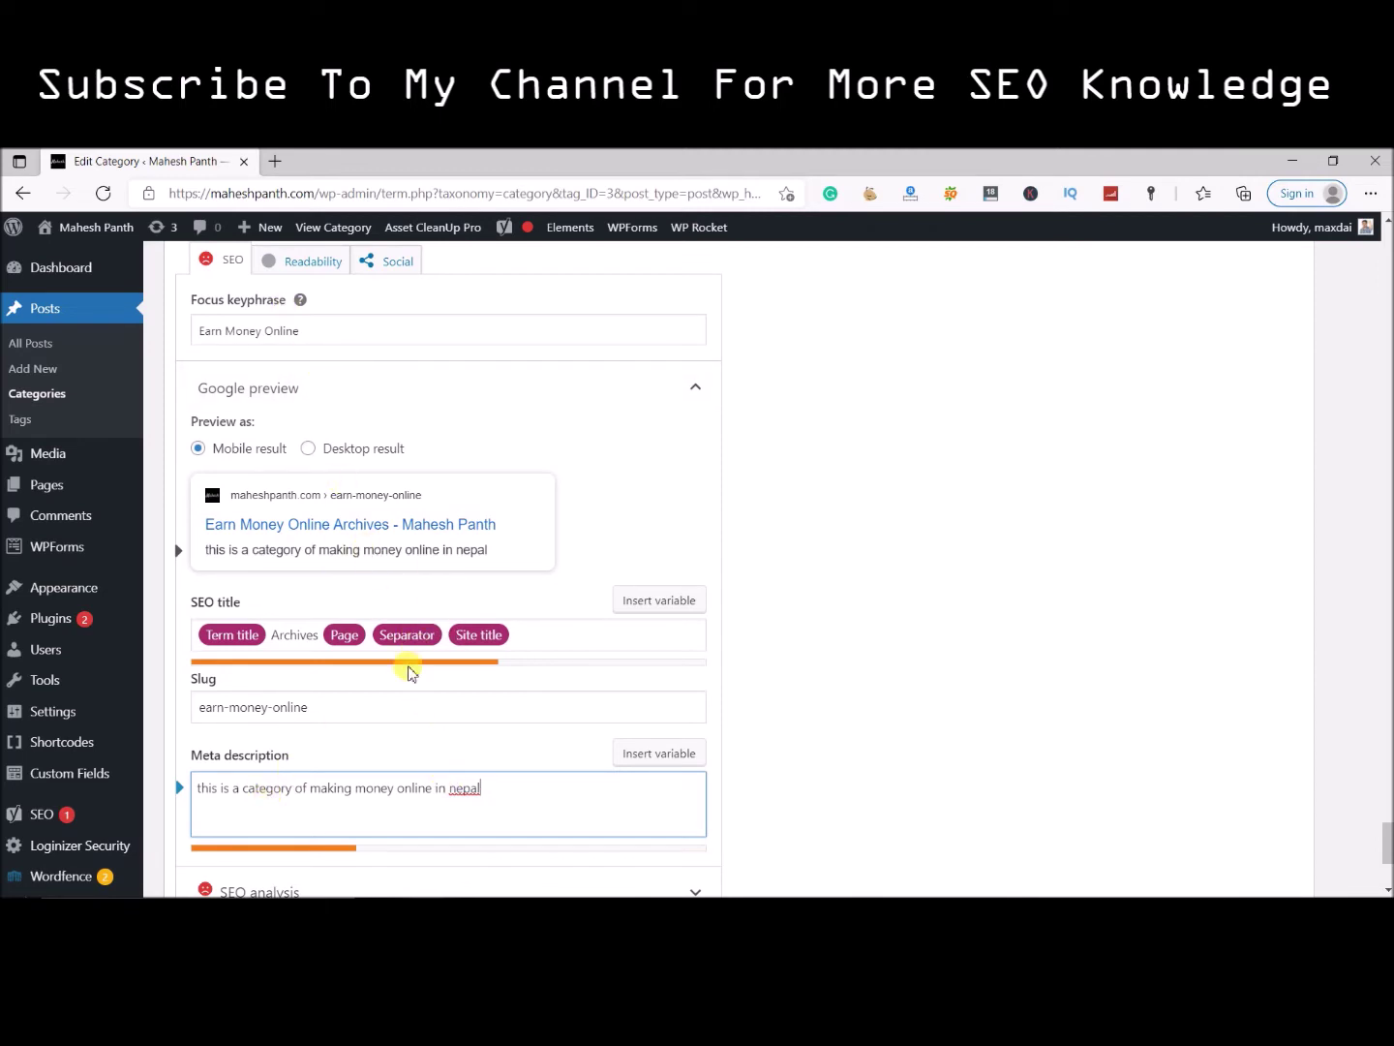
drag(196, 787, 477, 788)
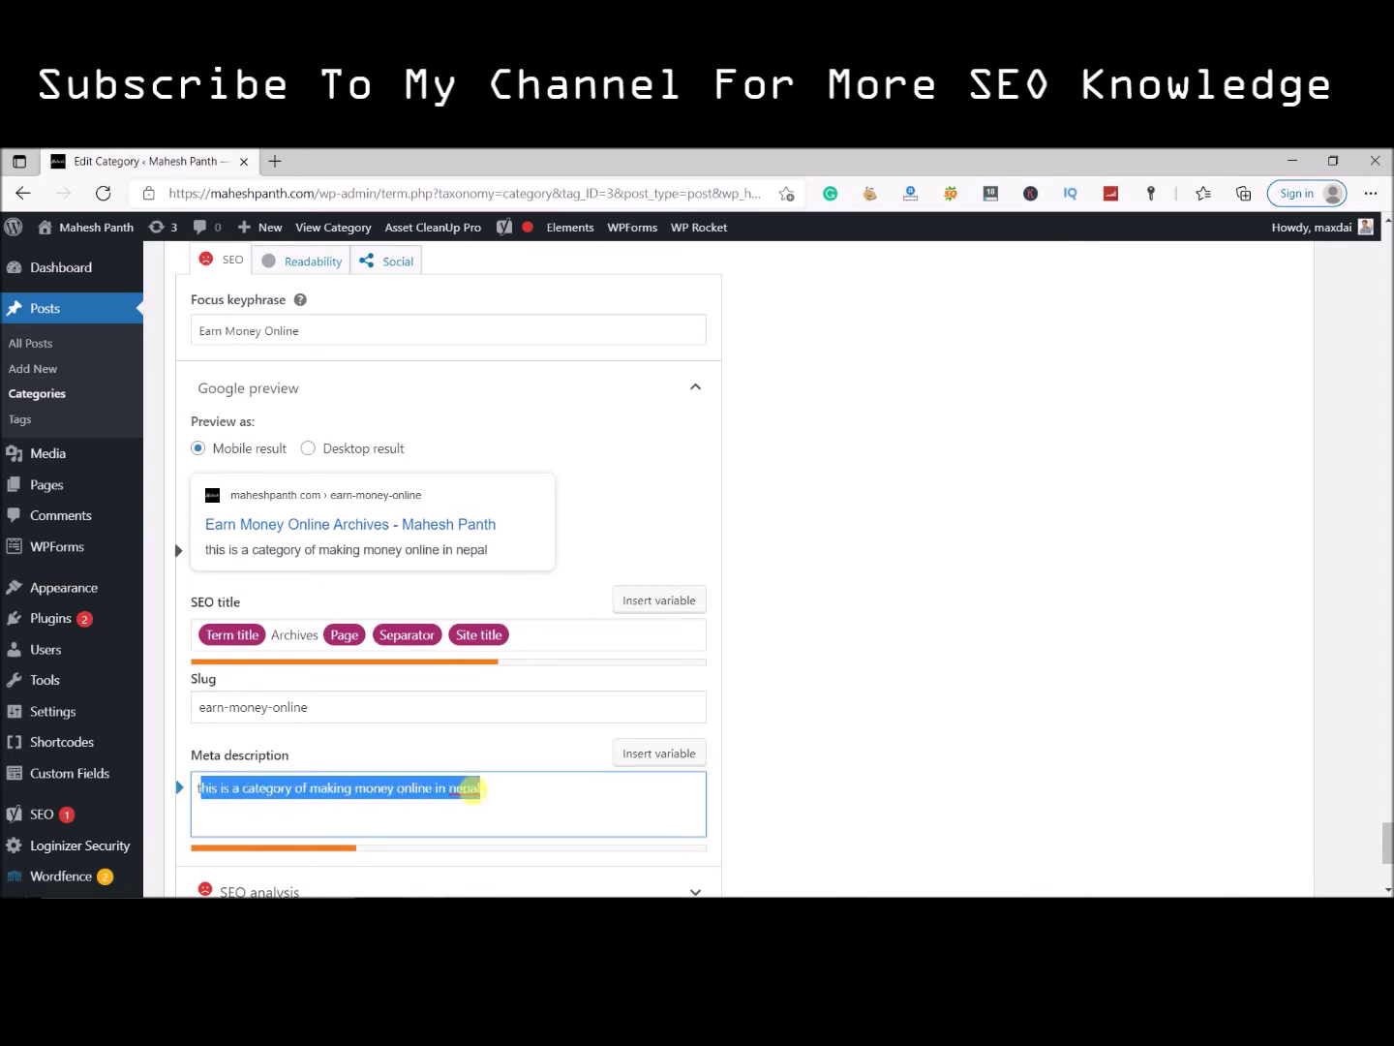
click(484, 786)
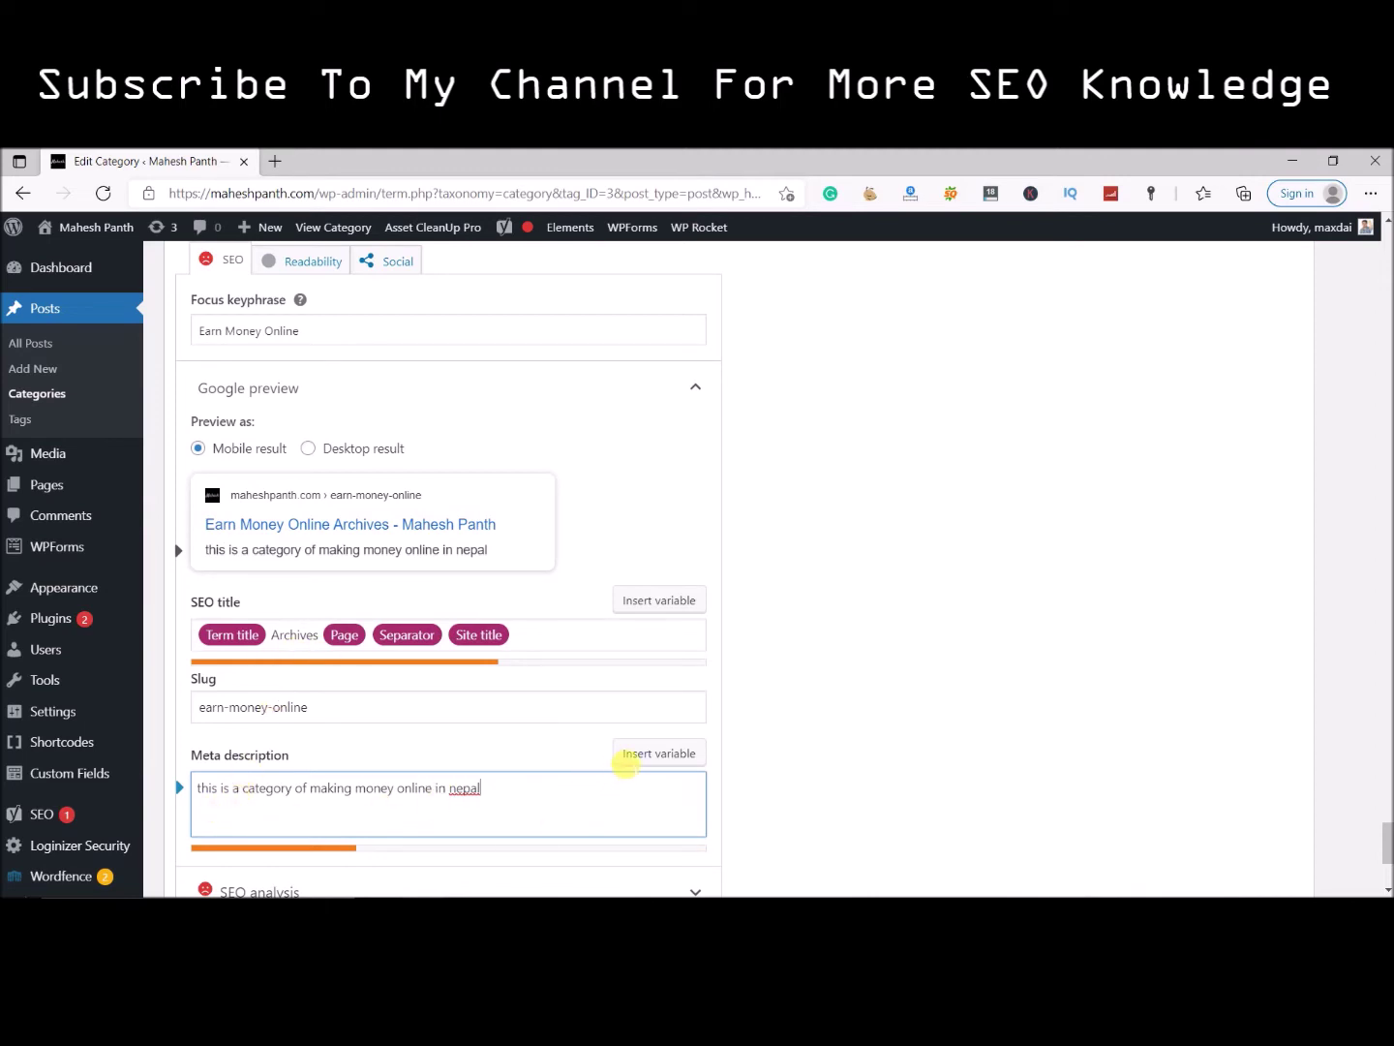
Append %%page%% after 'nepal' in the meta description and update the category.
click(670, 761)
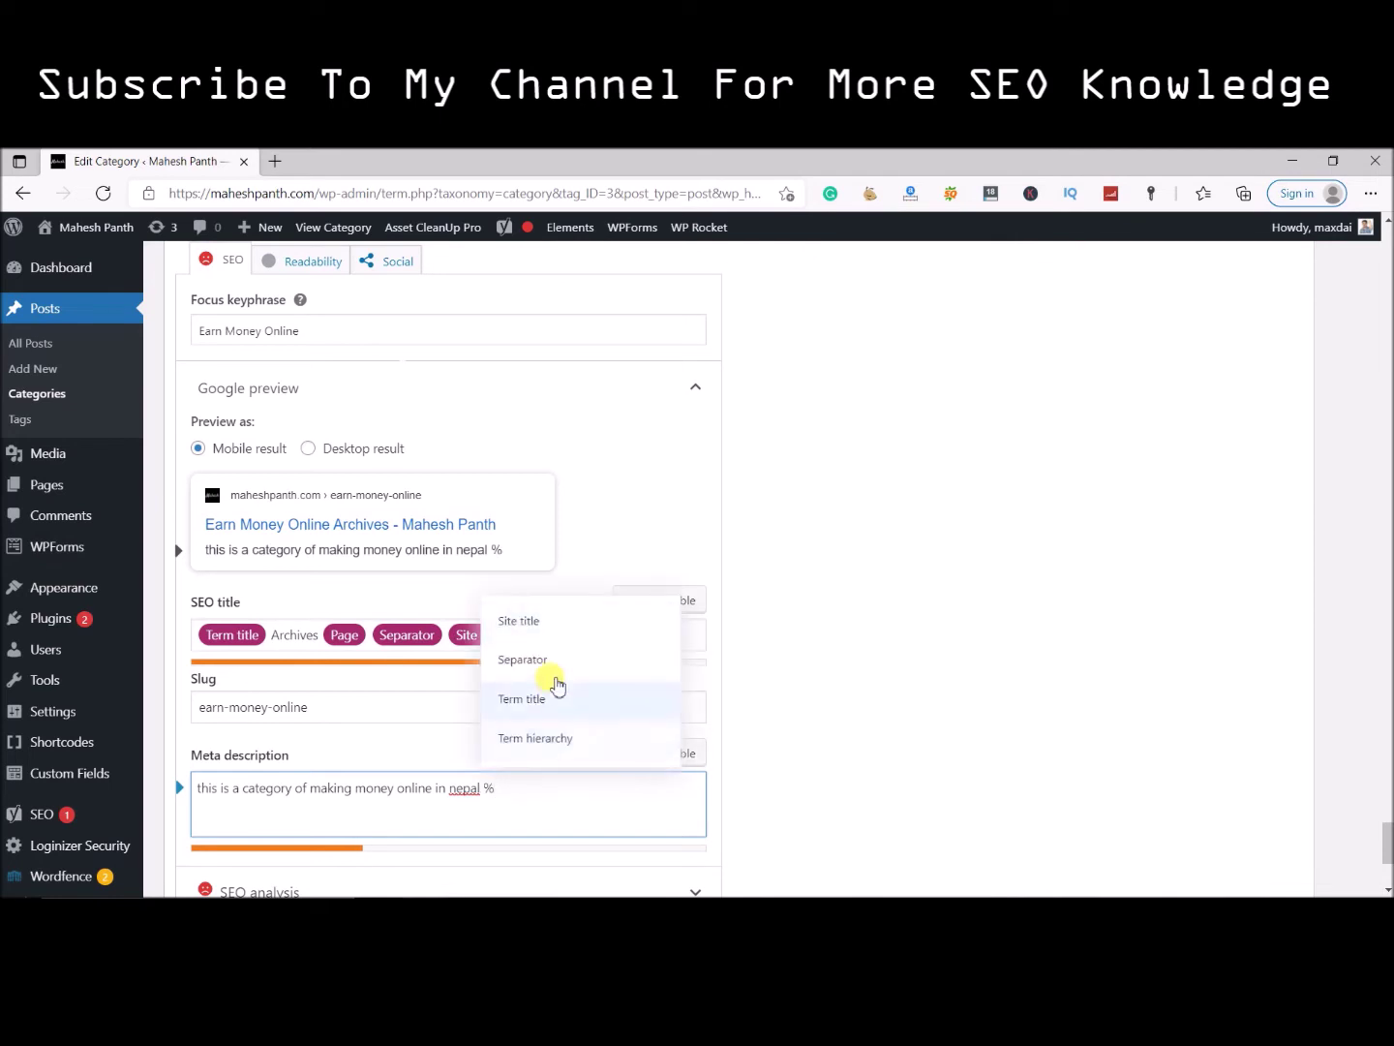
scroll(572, 697, down, 1)
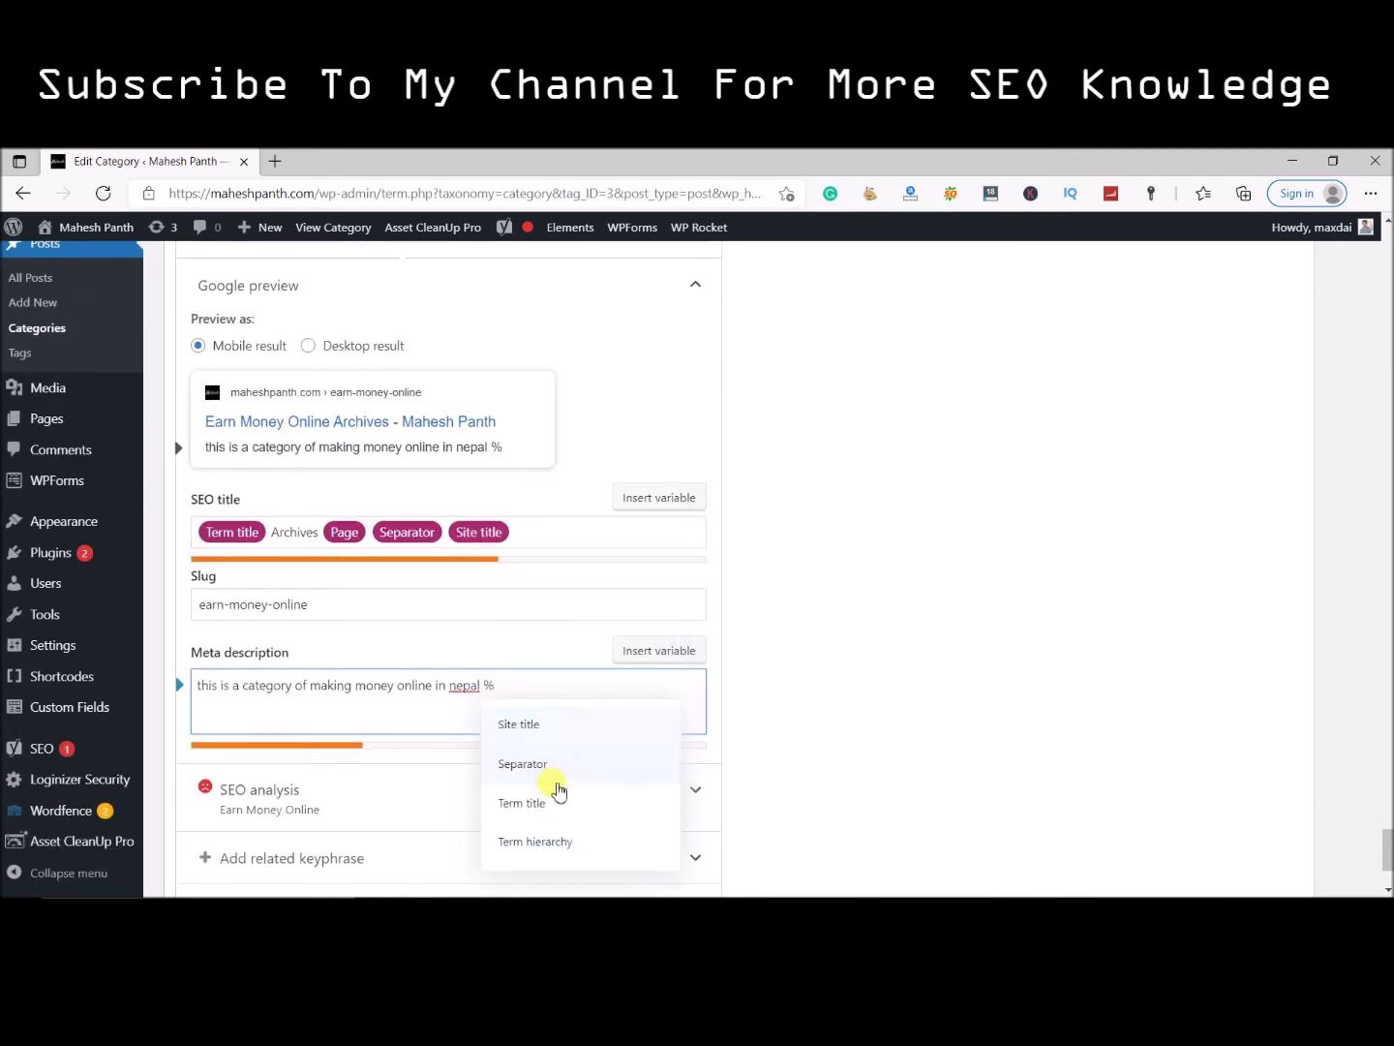
click(747, 687)
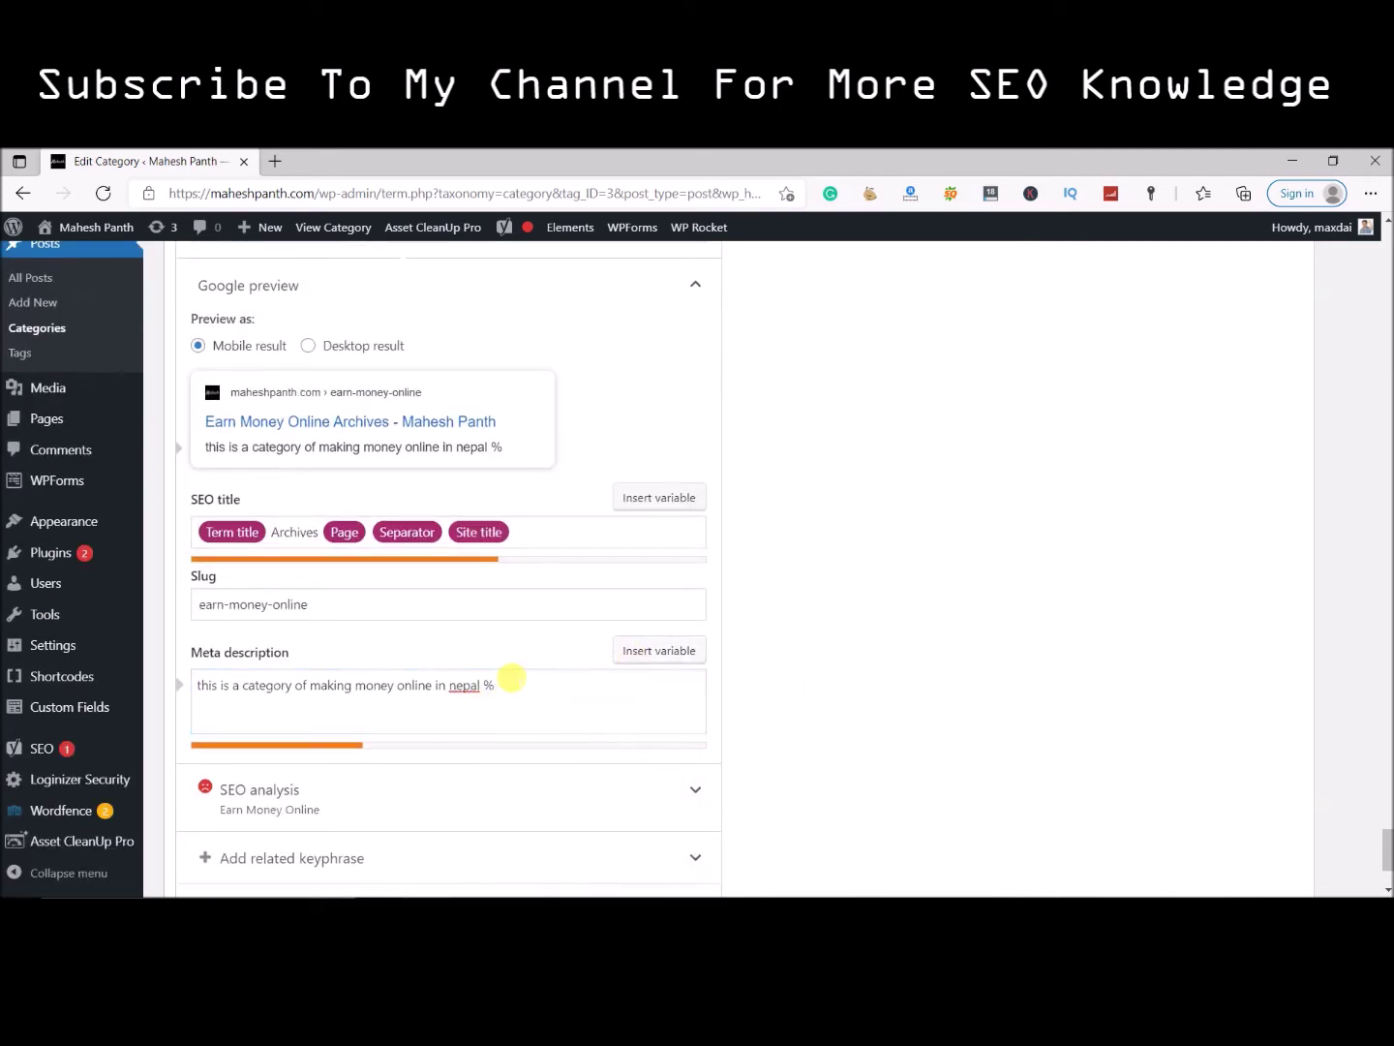
click(507, 678)
click(705, 645)
click(561, 683)
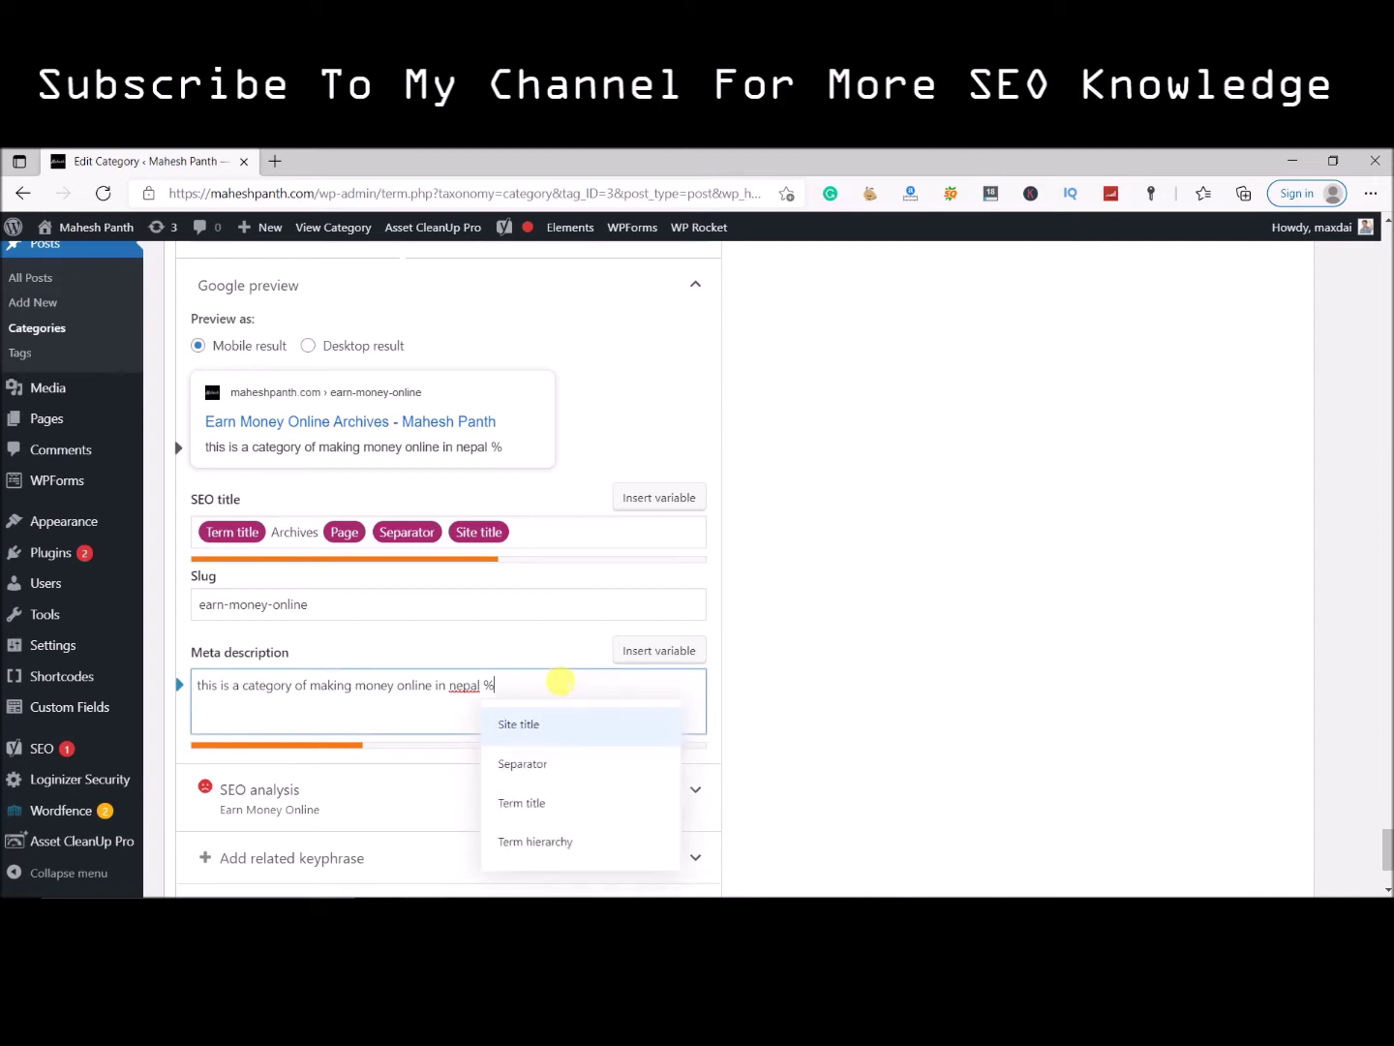
key(BackSpace)
text(%%)
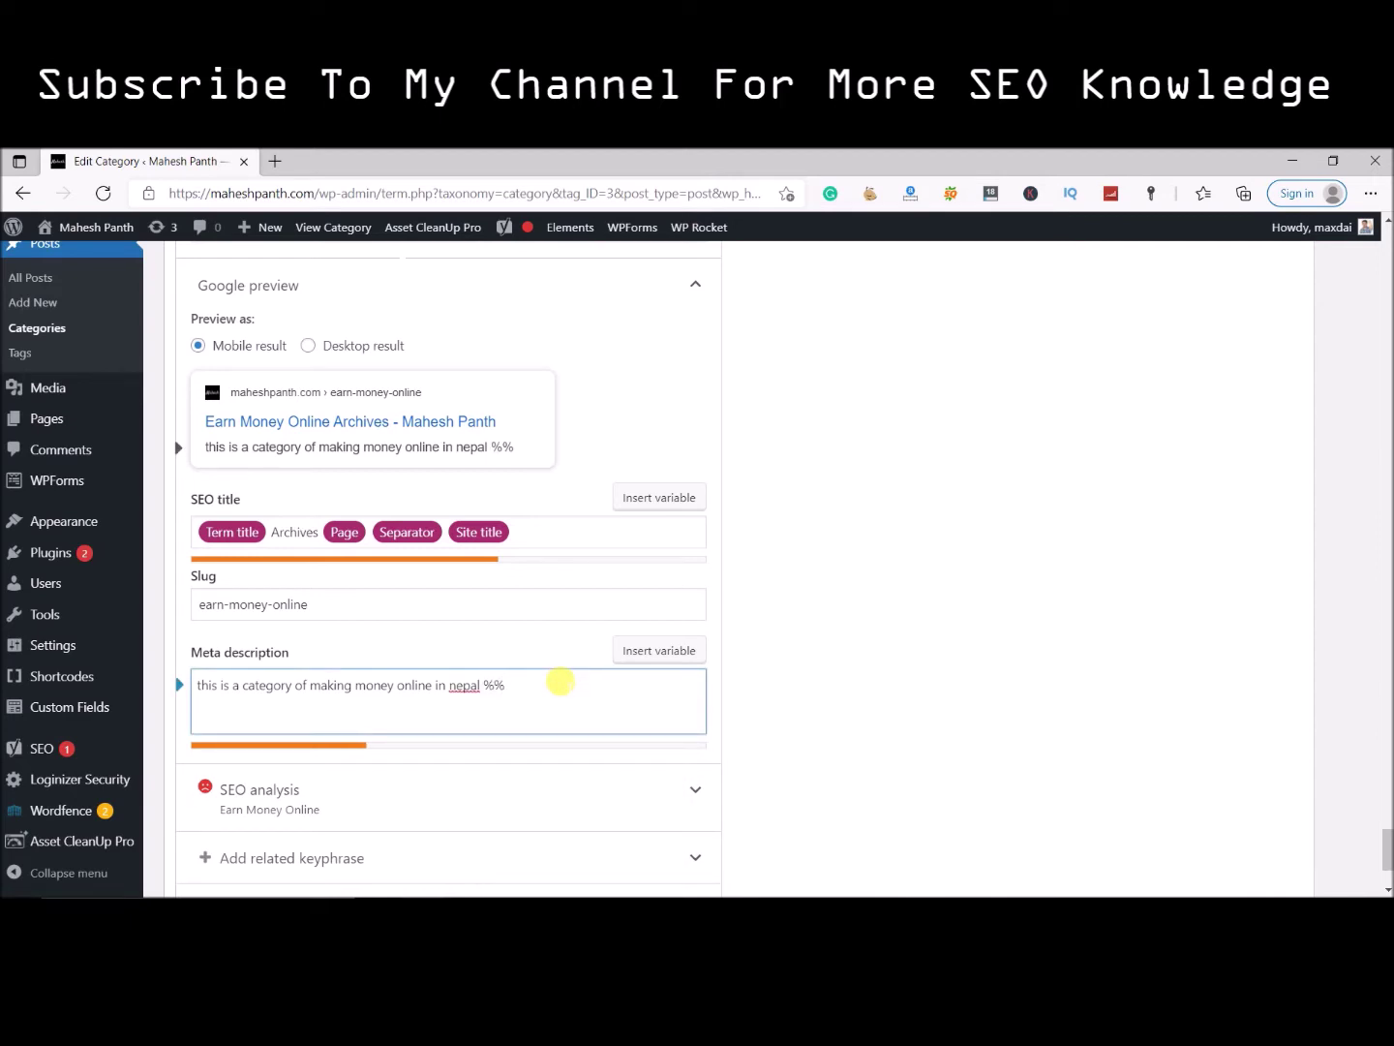
text(page)
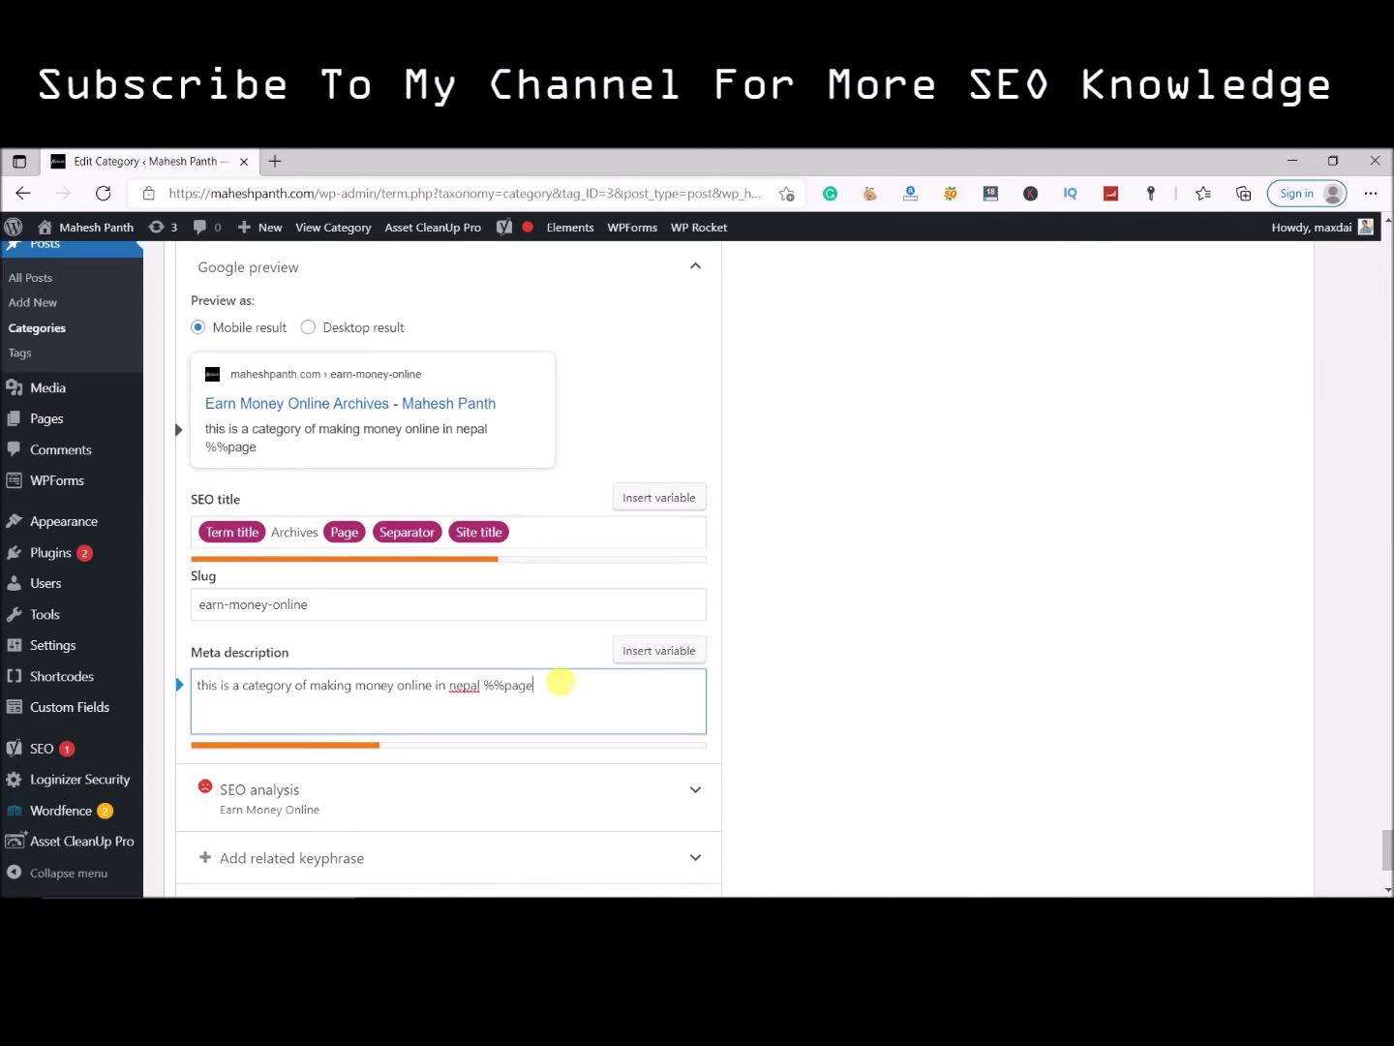
text(%%)
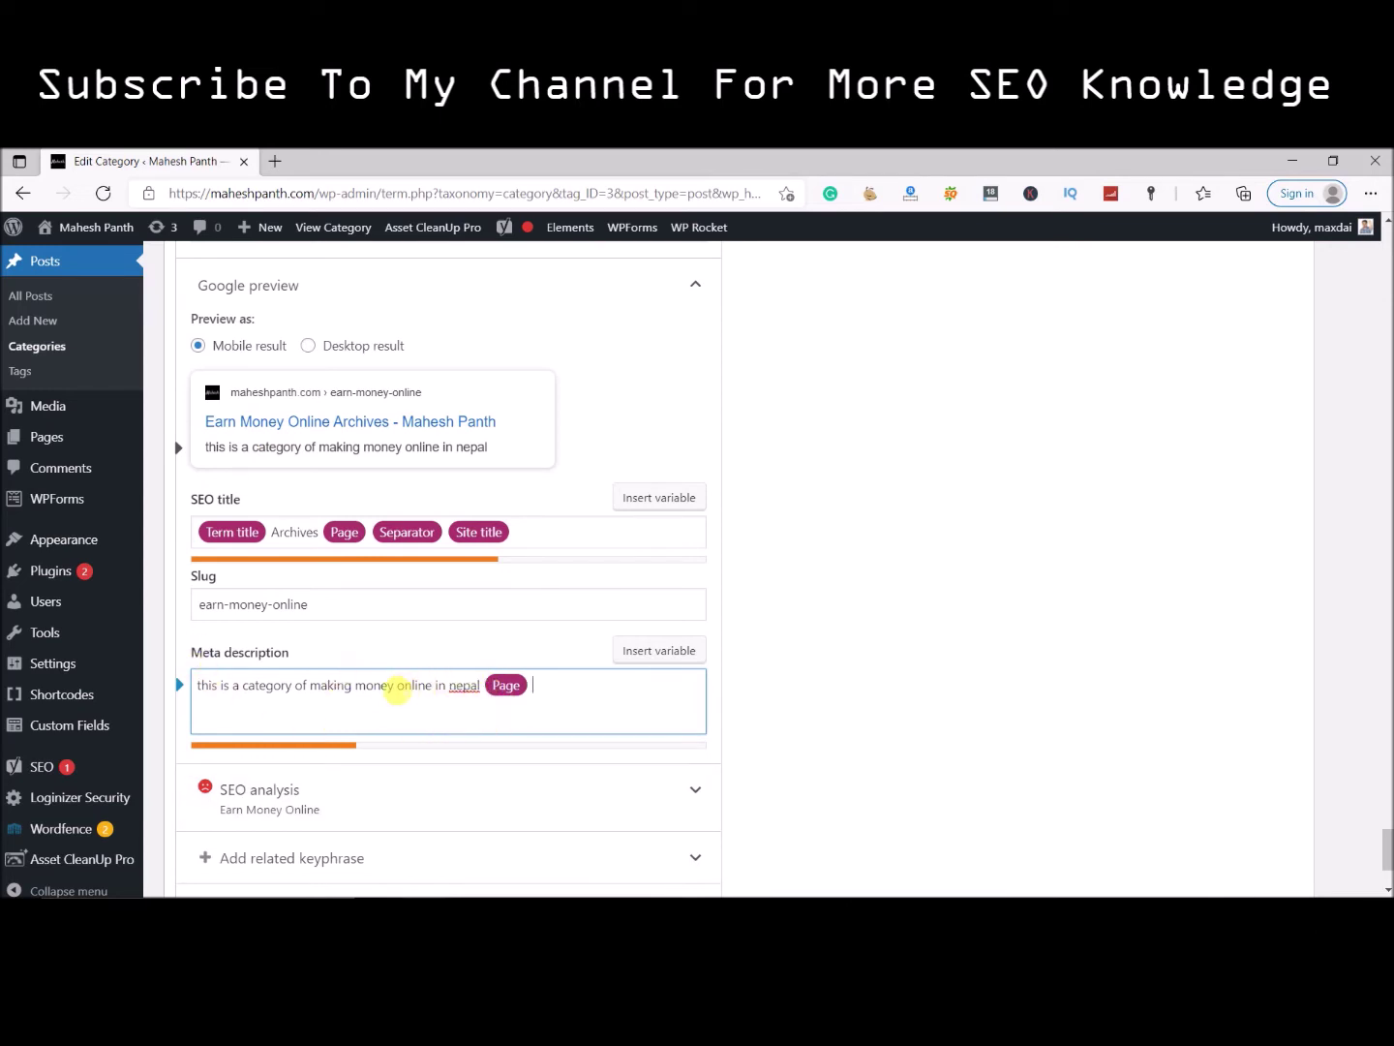
scroll(742, 681, down, 3)
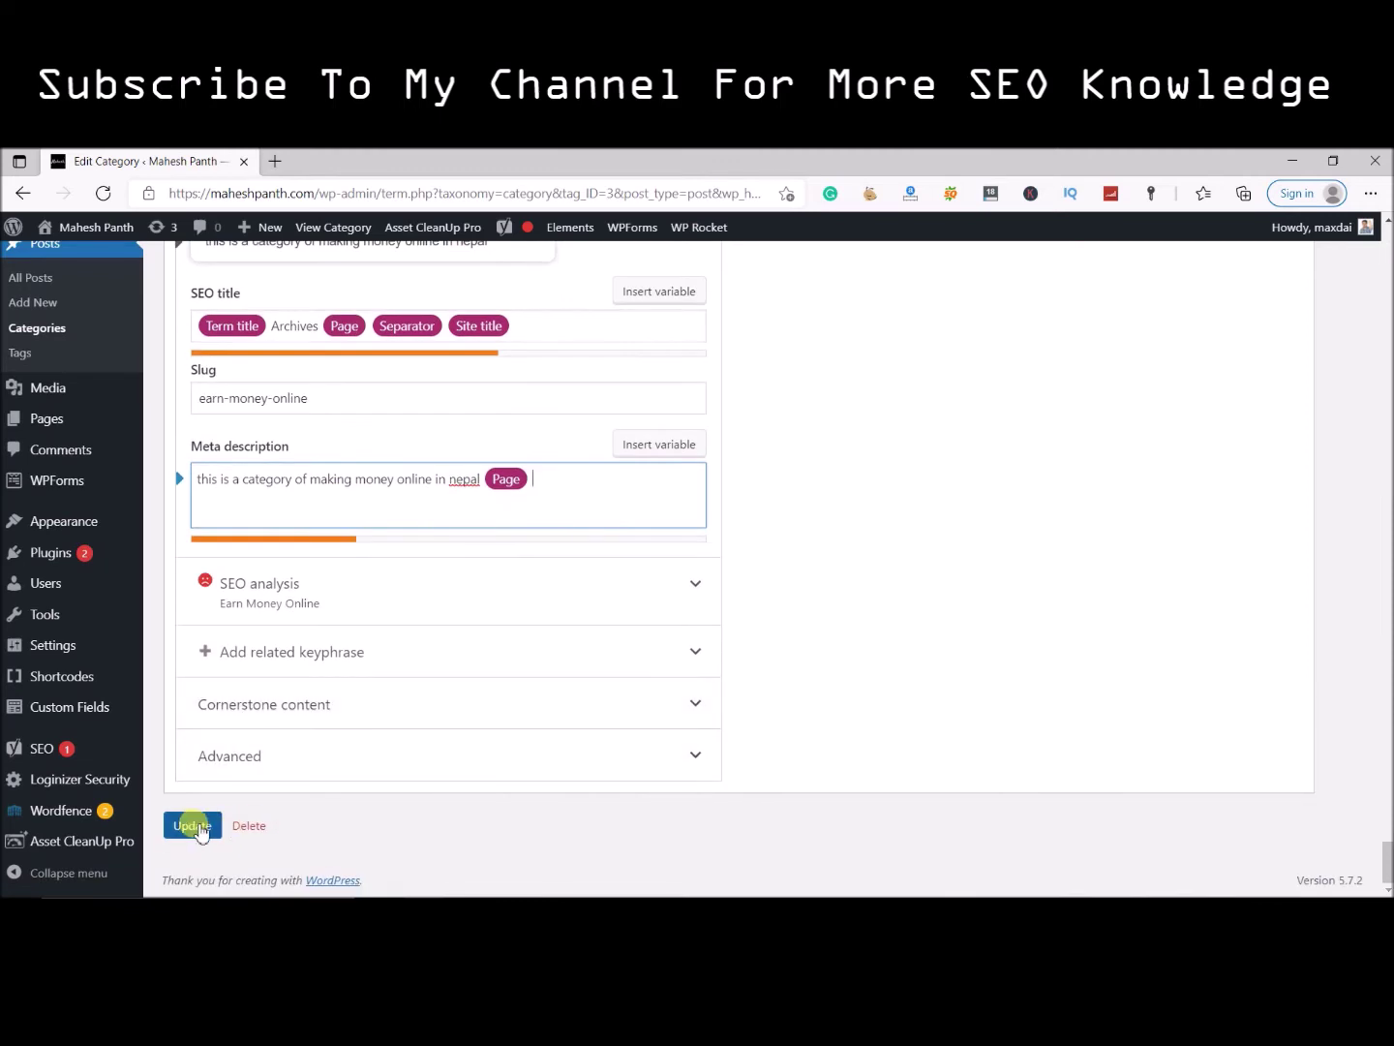
click(190, 826)
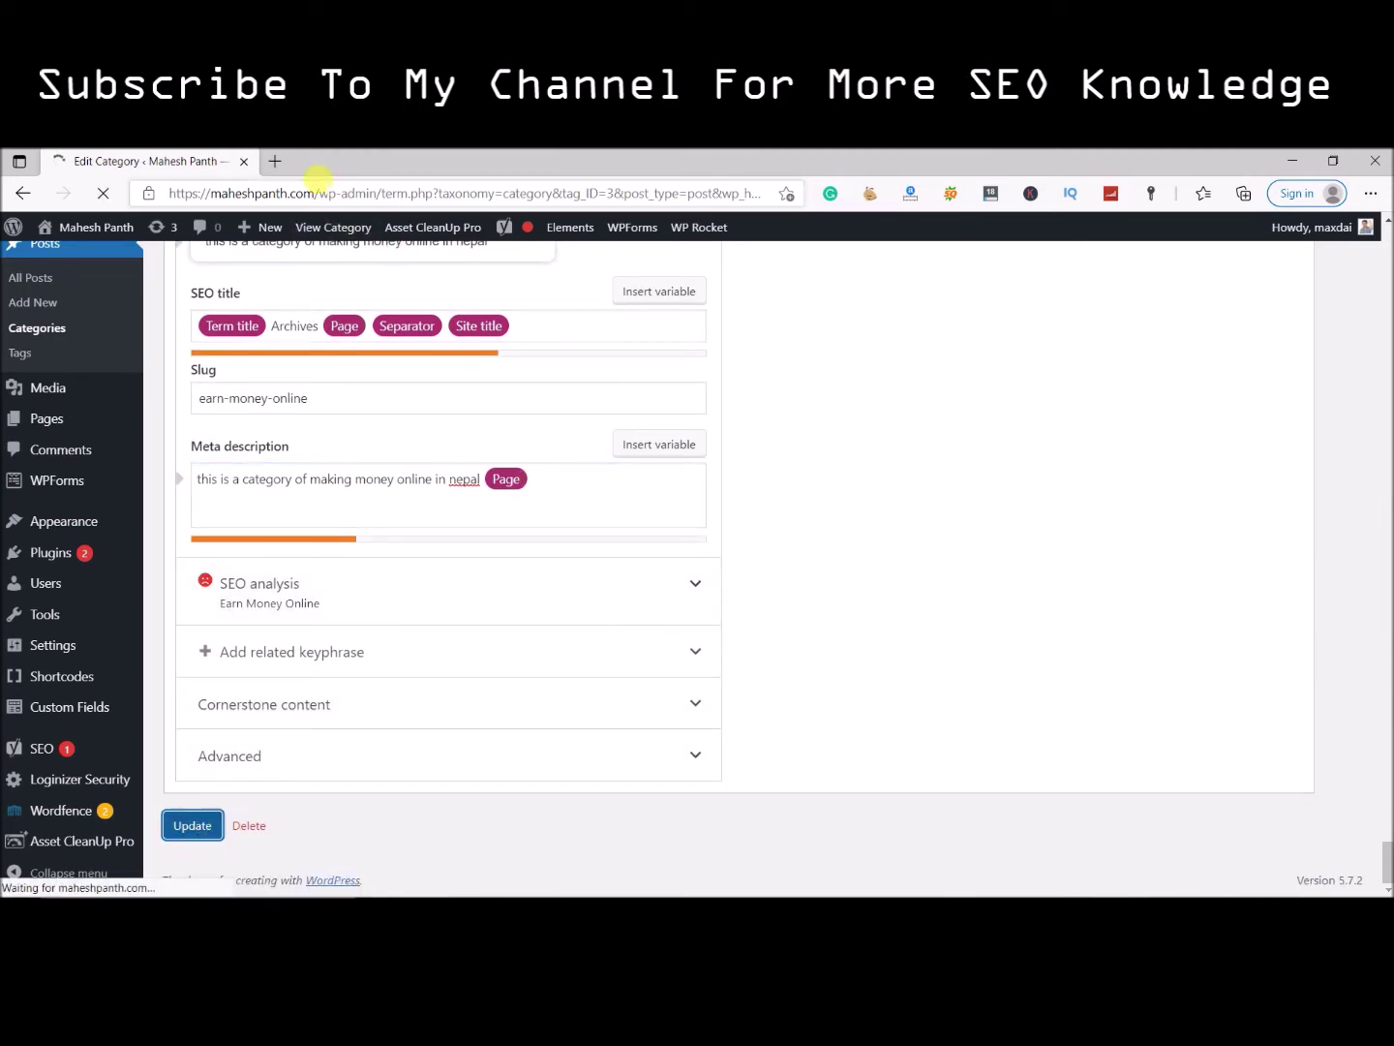
Open google.com in a new browser tab.
click(278, 161)
text(google.com)
key(Return)
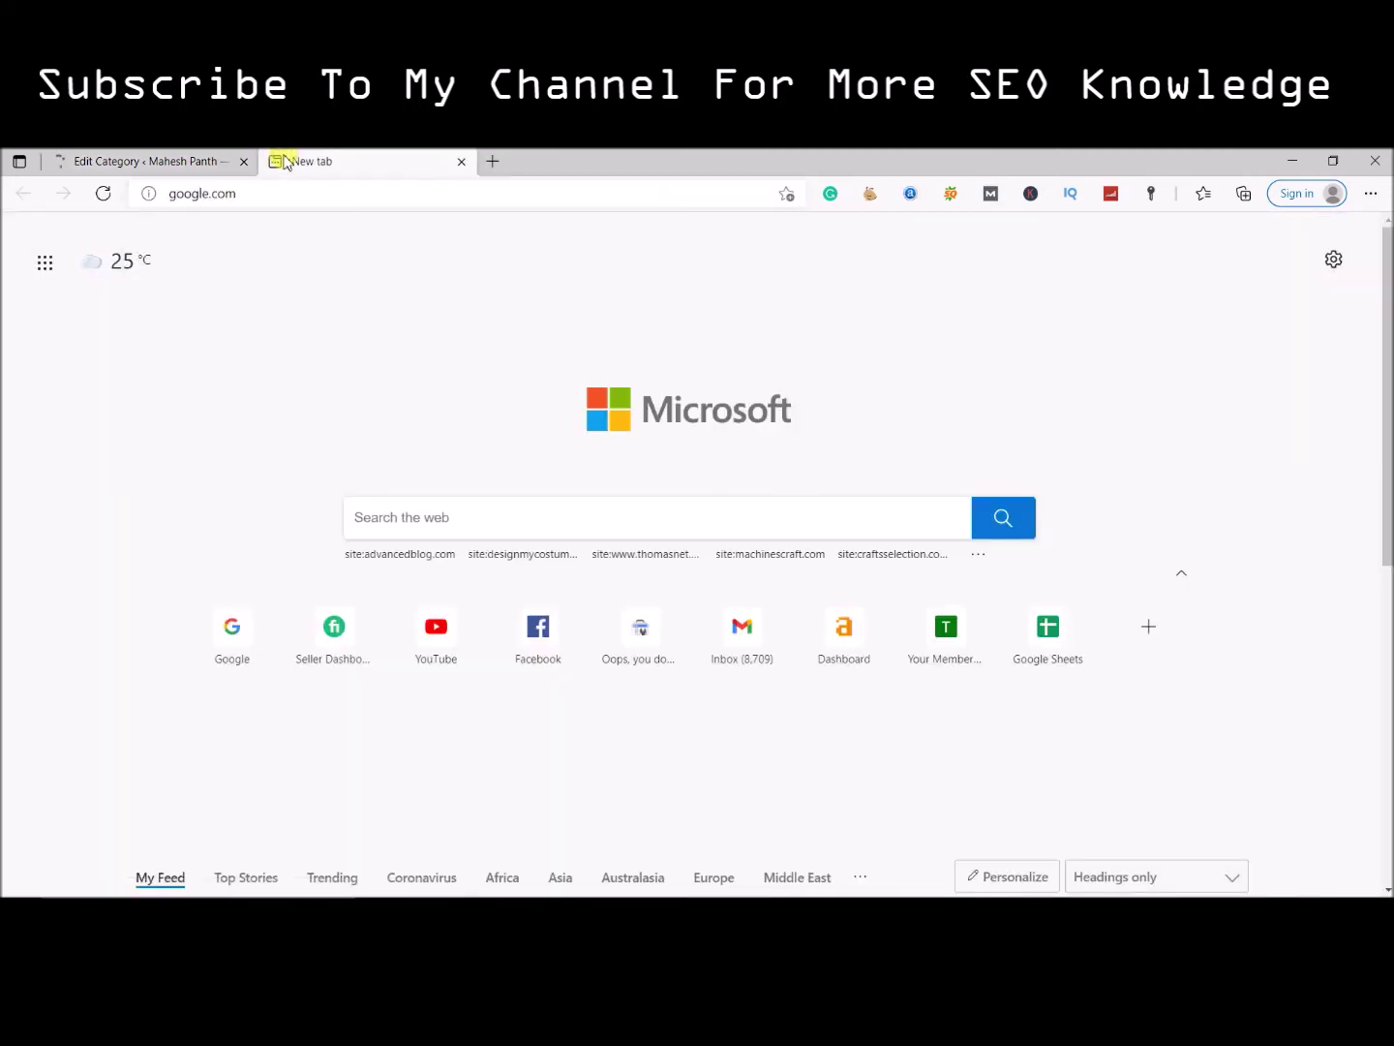
click(223, 160)
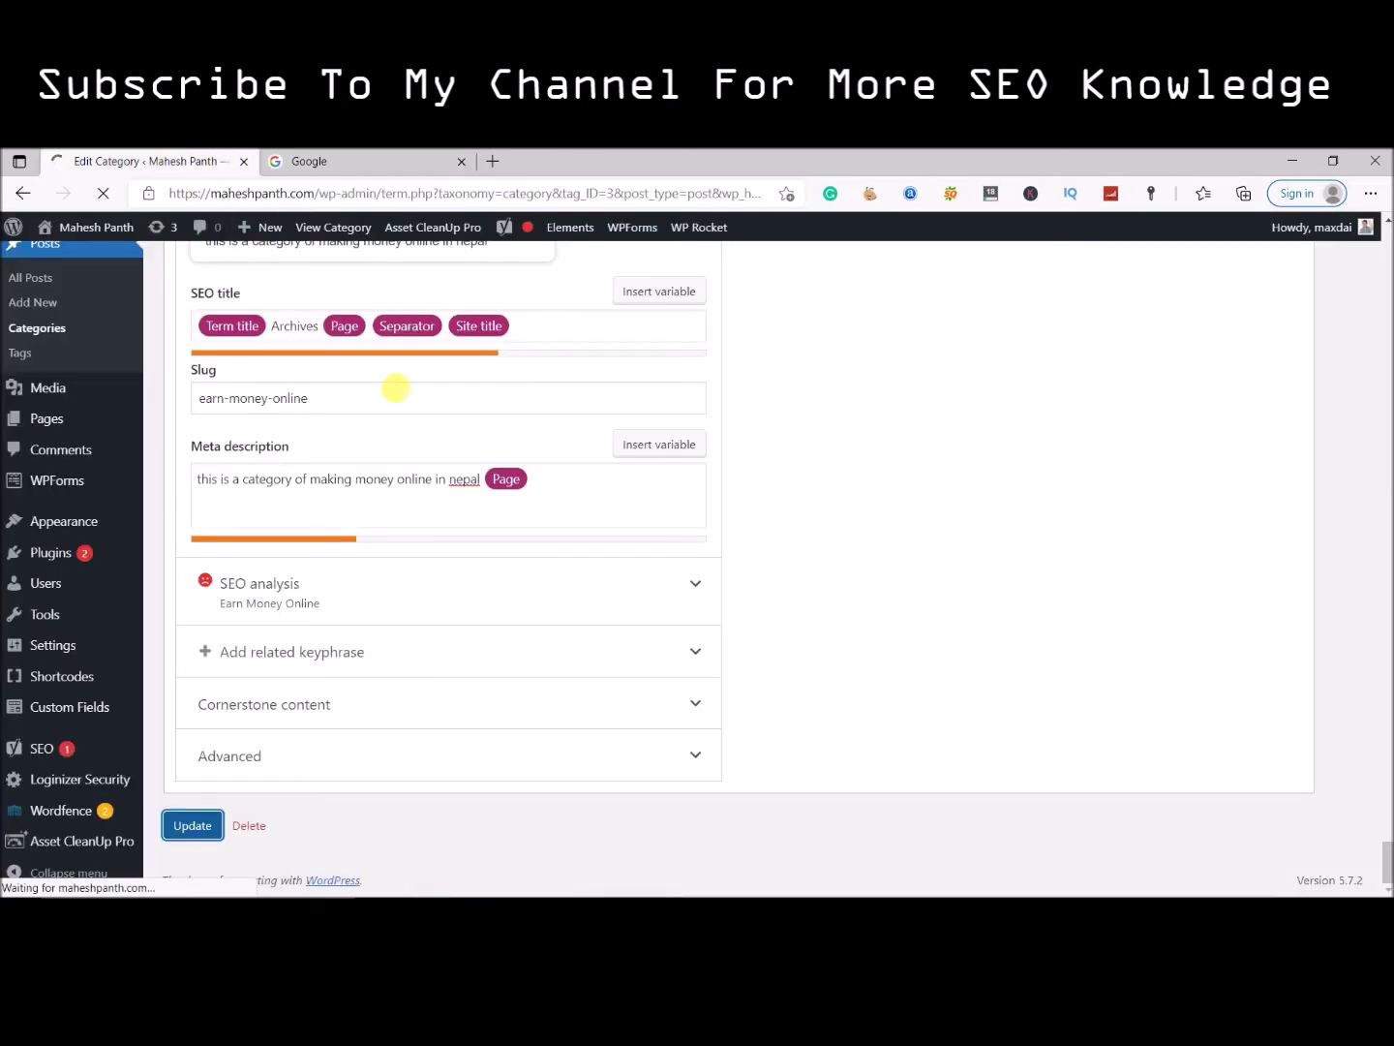
click(387, 162)
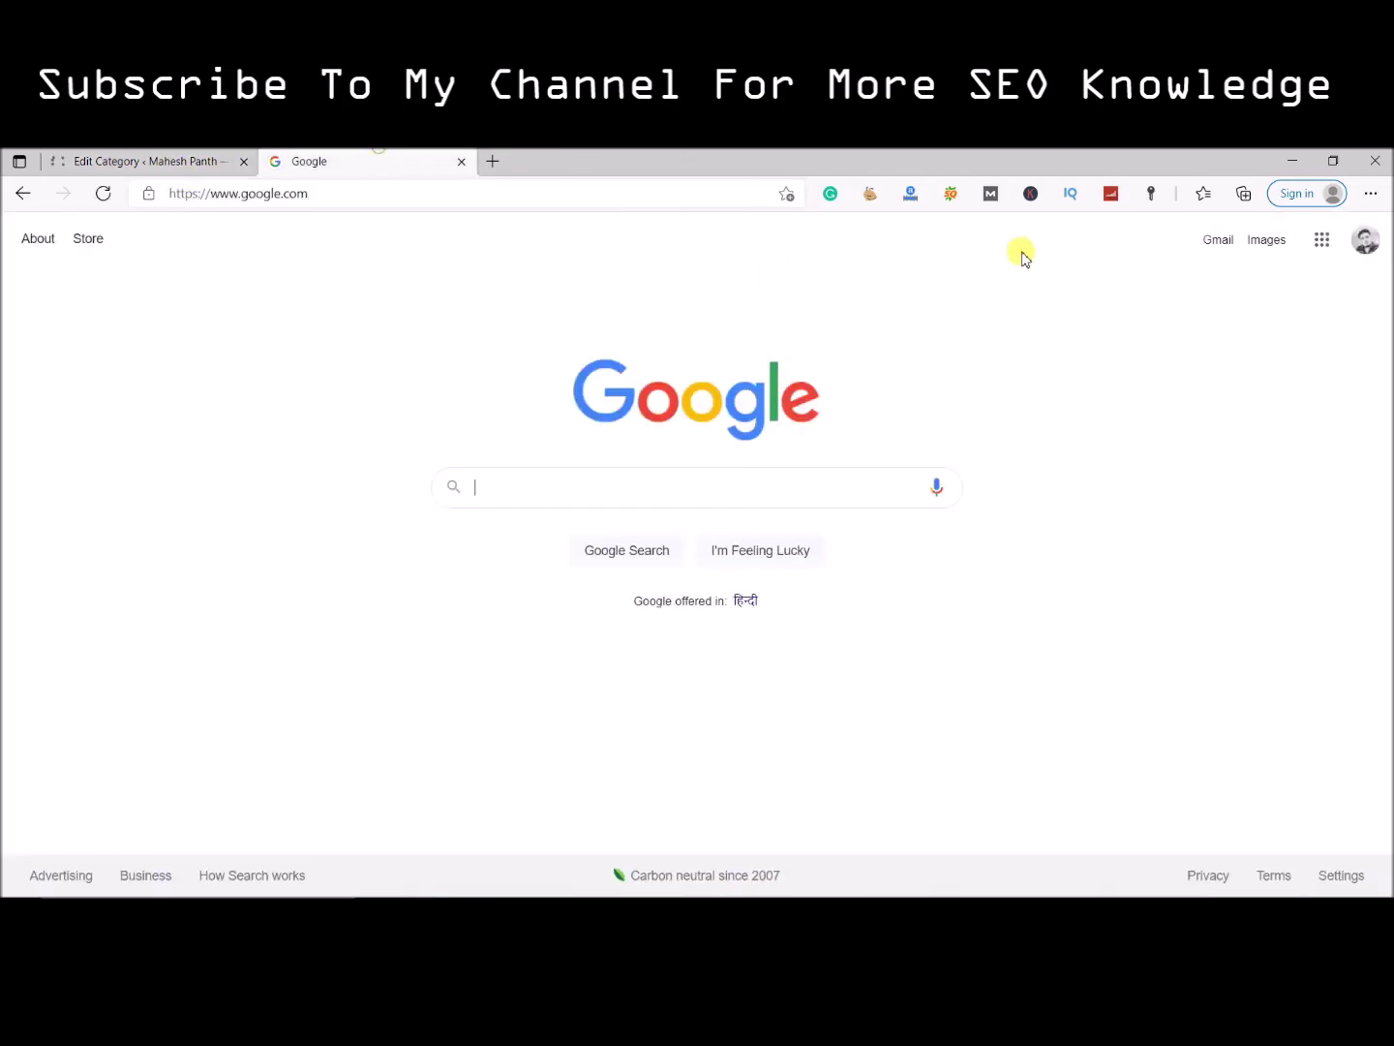
Turn off the Keywords Everywhere extension.
click(1030, 192)
click(666, 287)
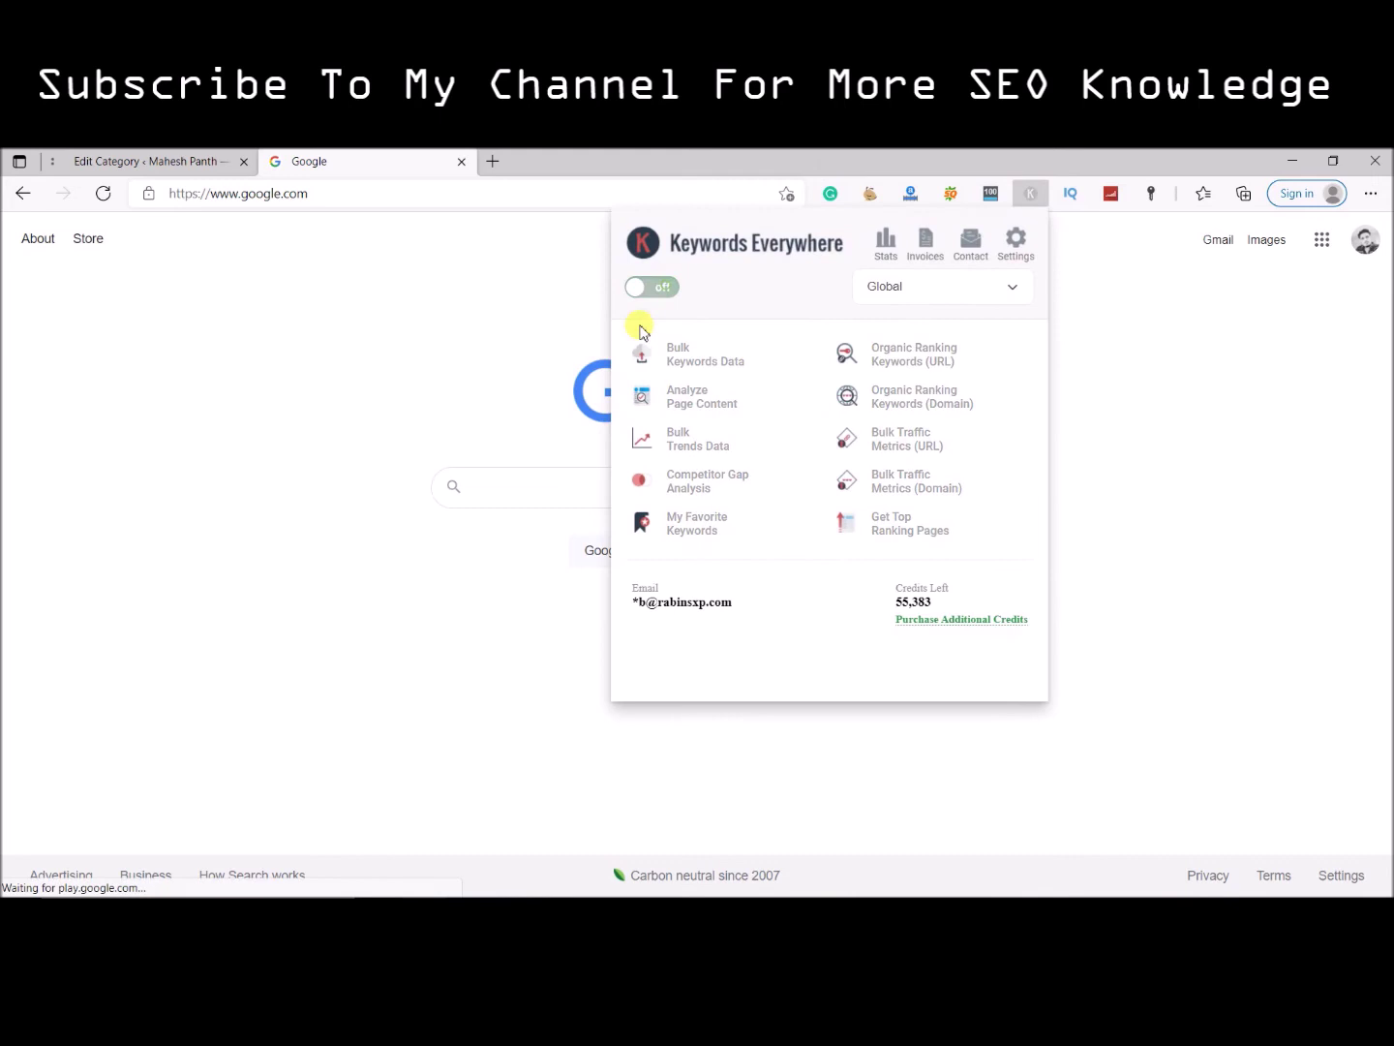
click(341, 459)
Search Google for 'yoast variables'.
click(150, 157)
click(315, 157)
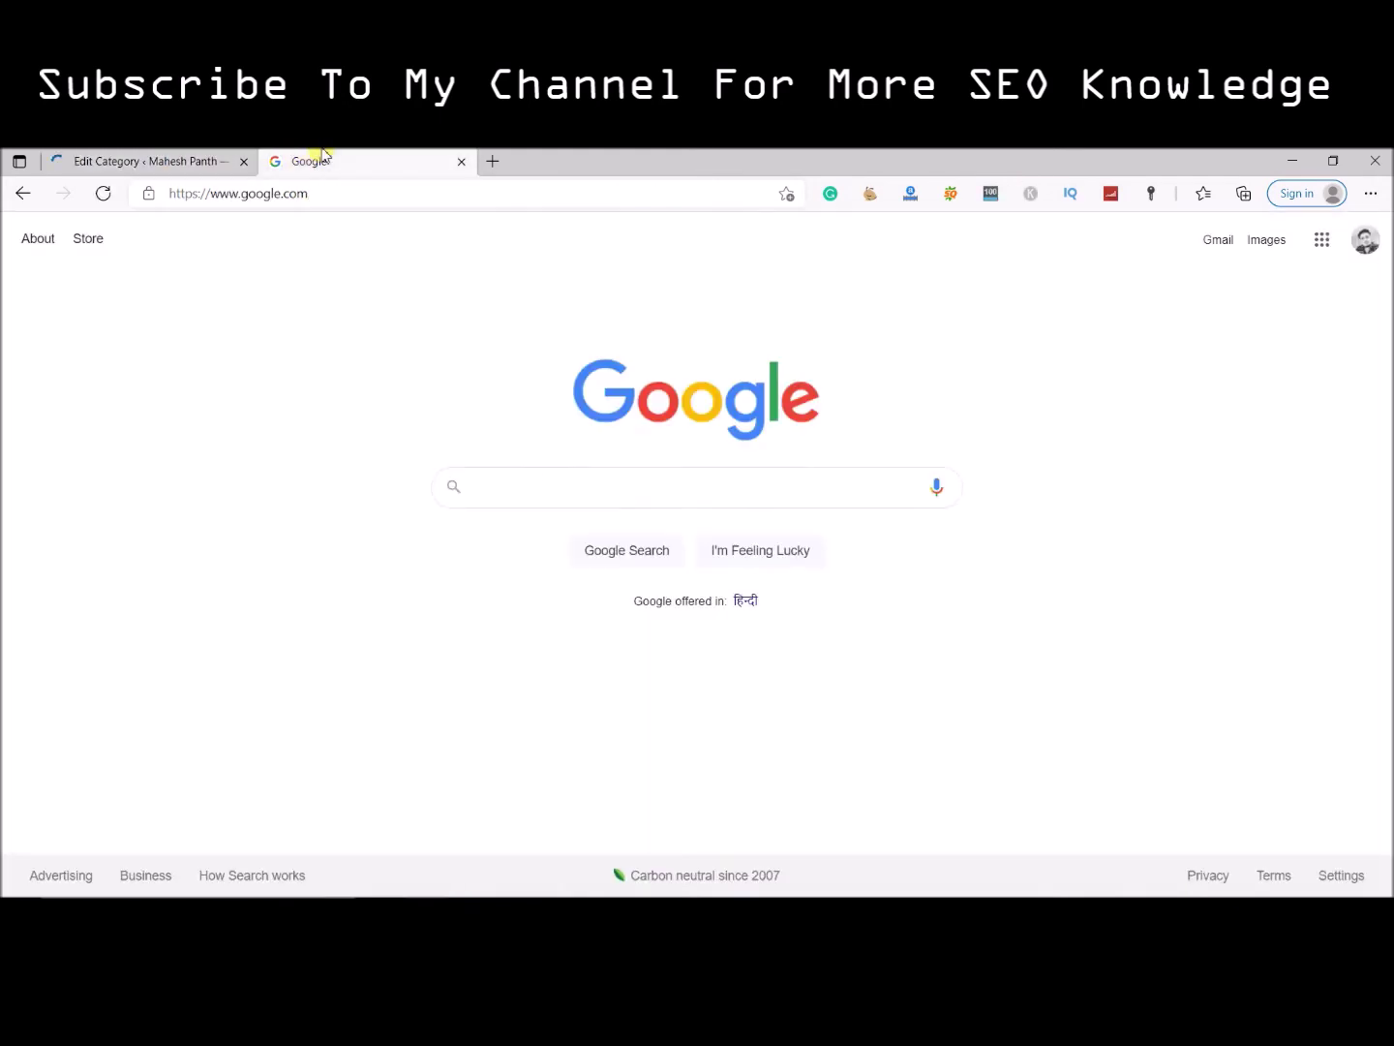
click(579, 485)
text(yo)
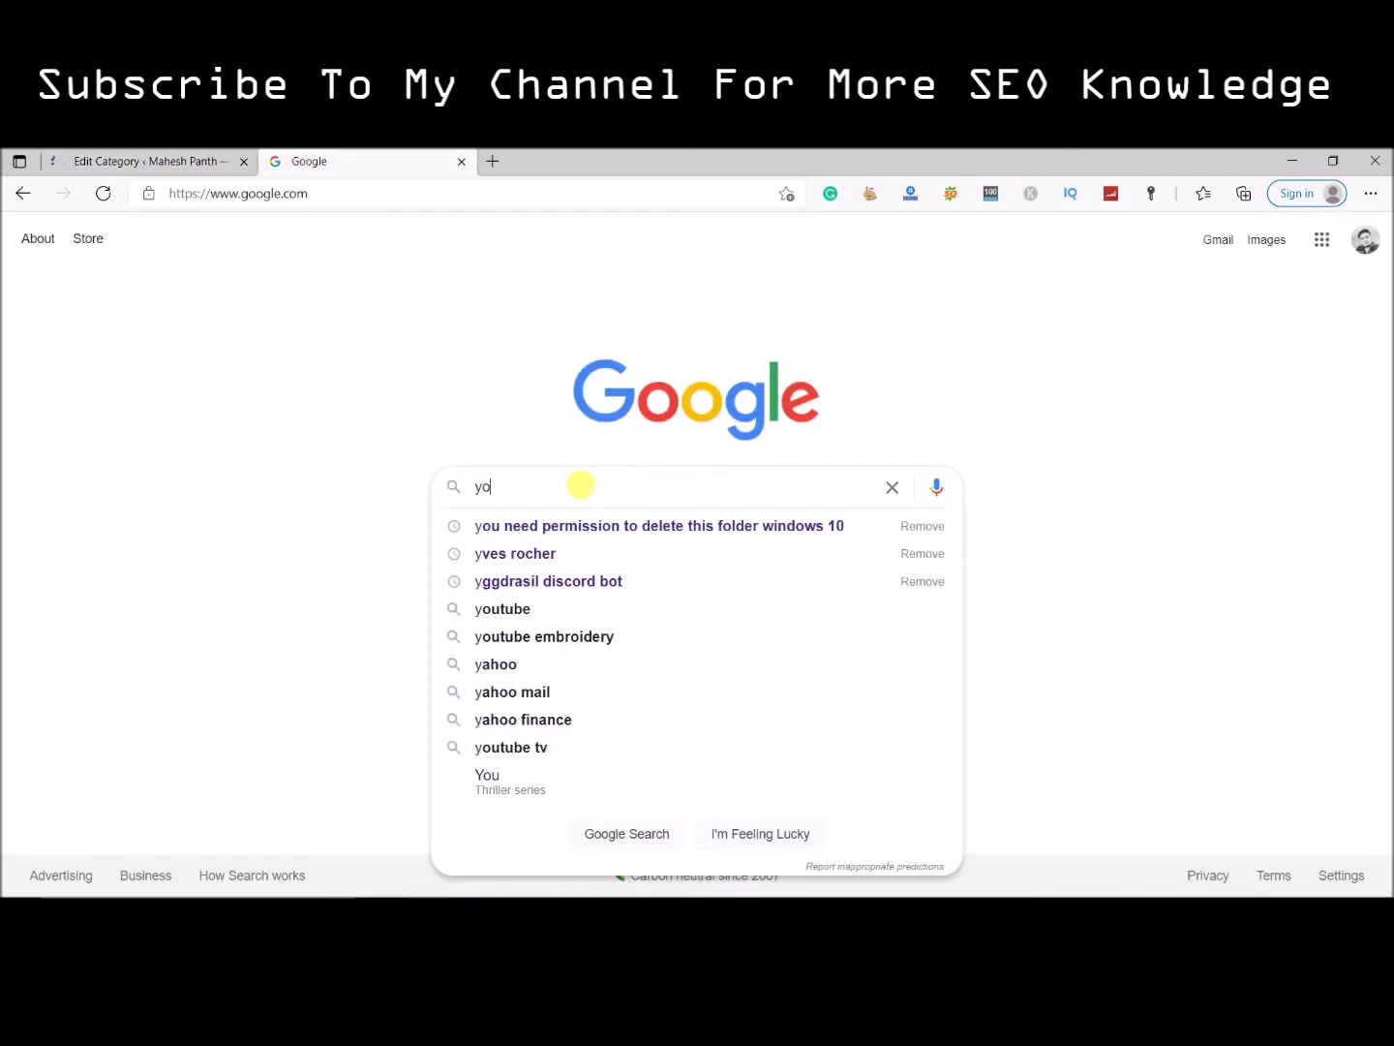
text(ast va)
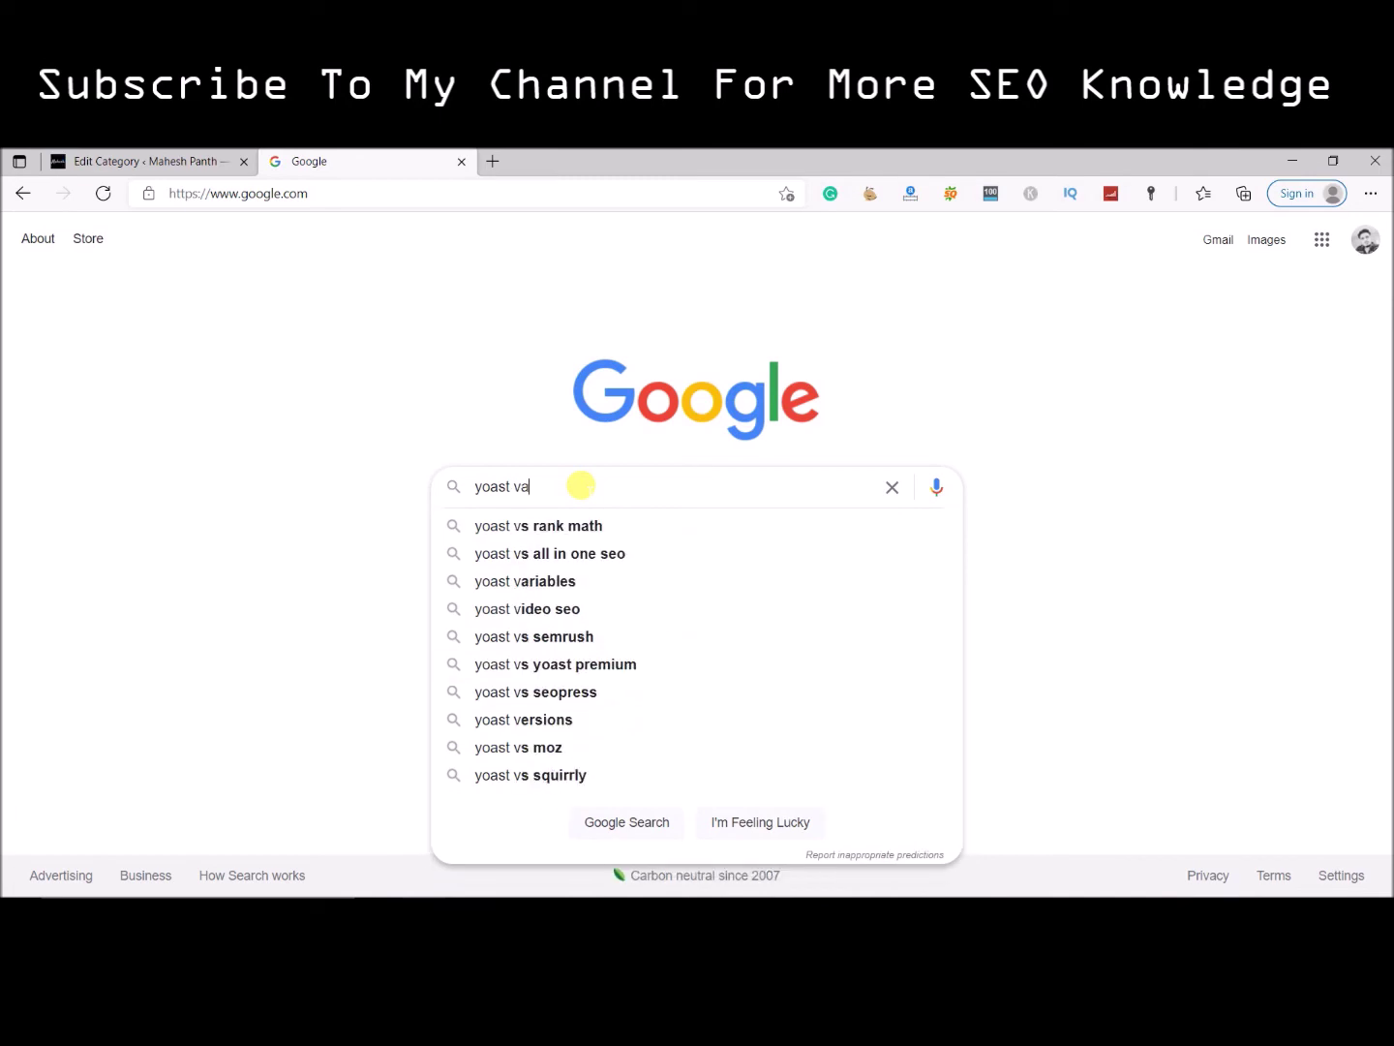
text(riables)
key(Return)
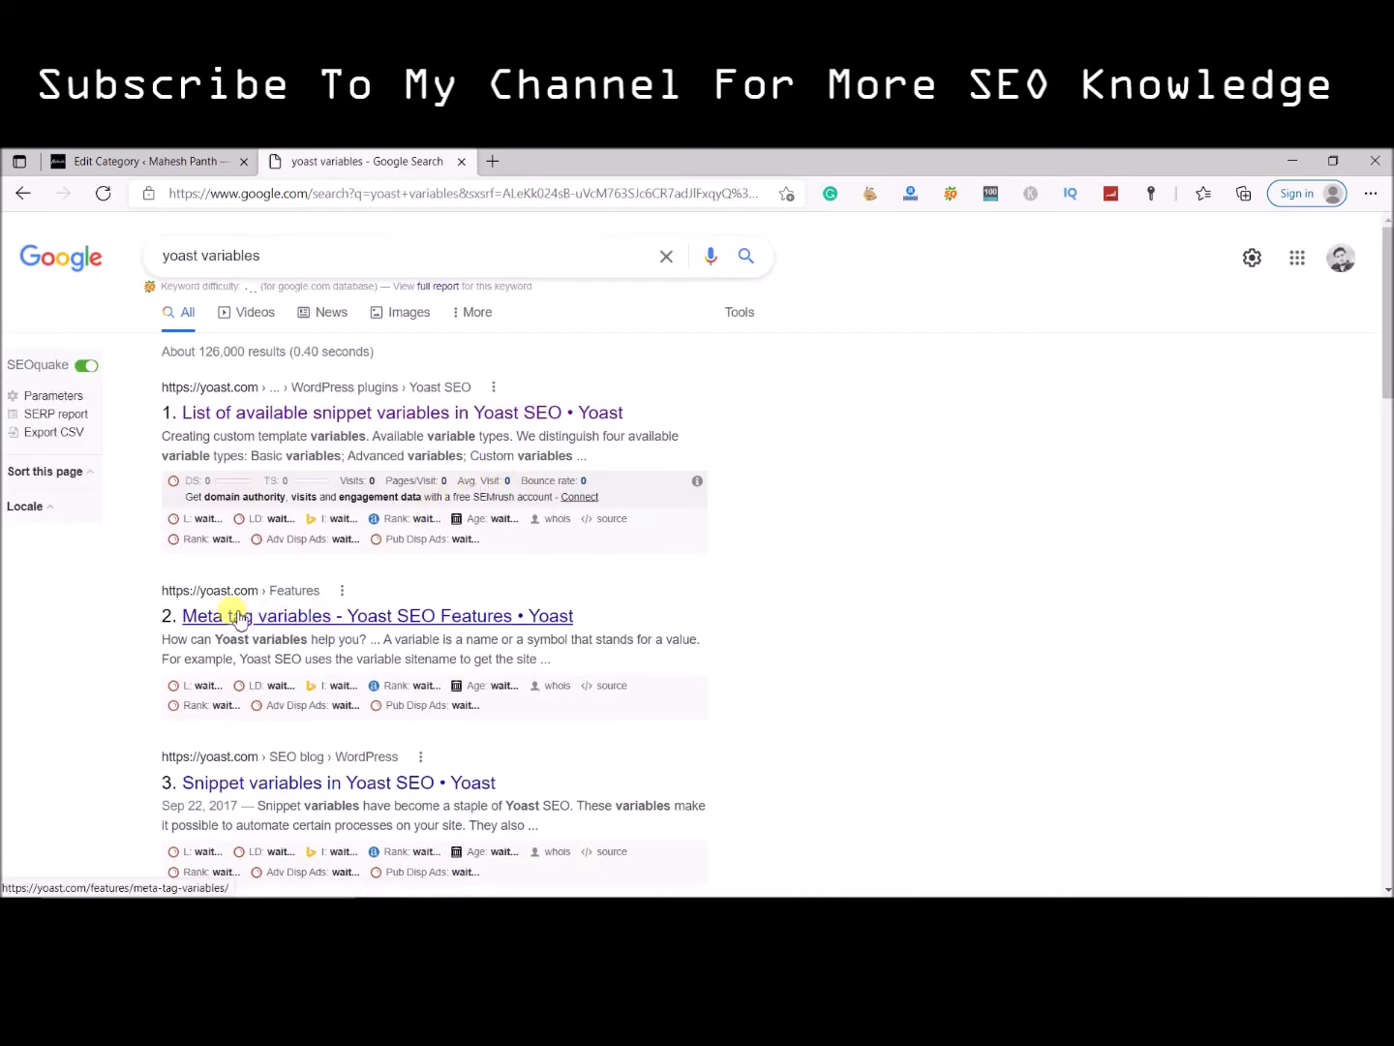
Read through Yoast's Meta tag variables page, then return to the search results.
click(361, 616)
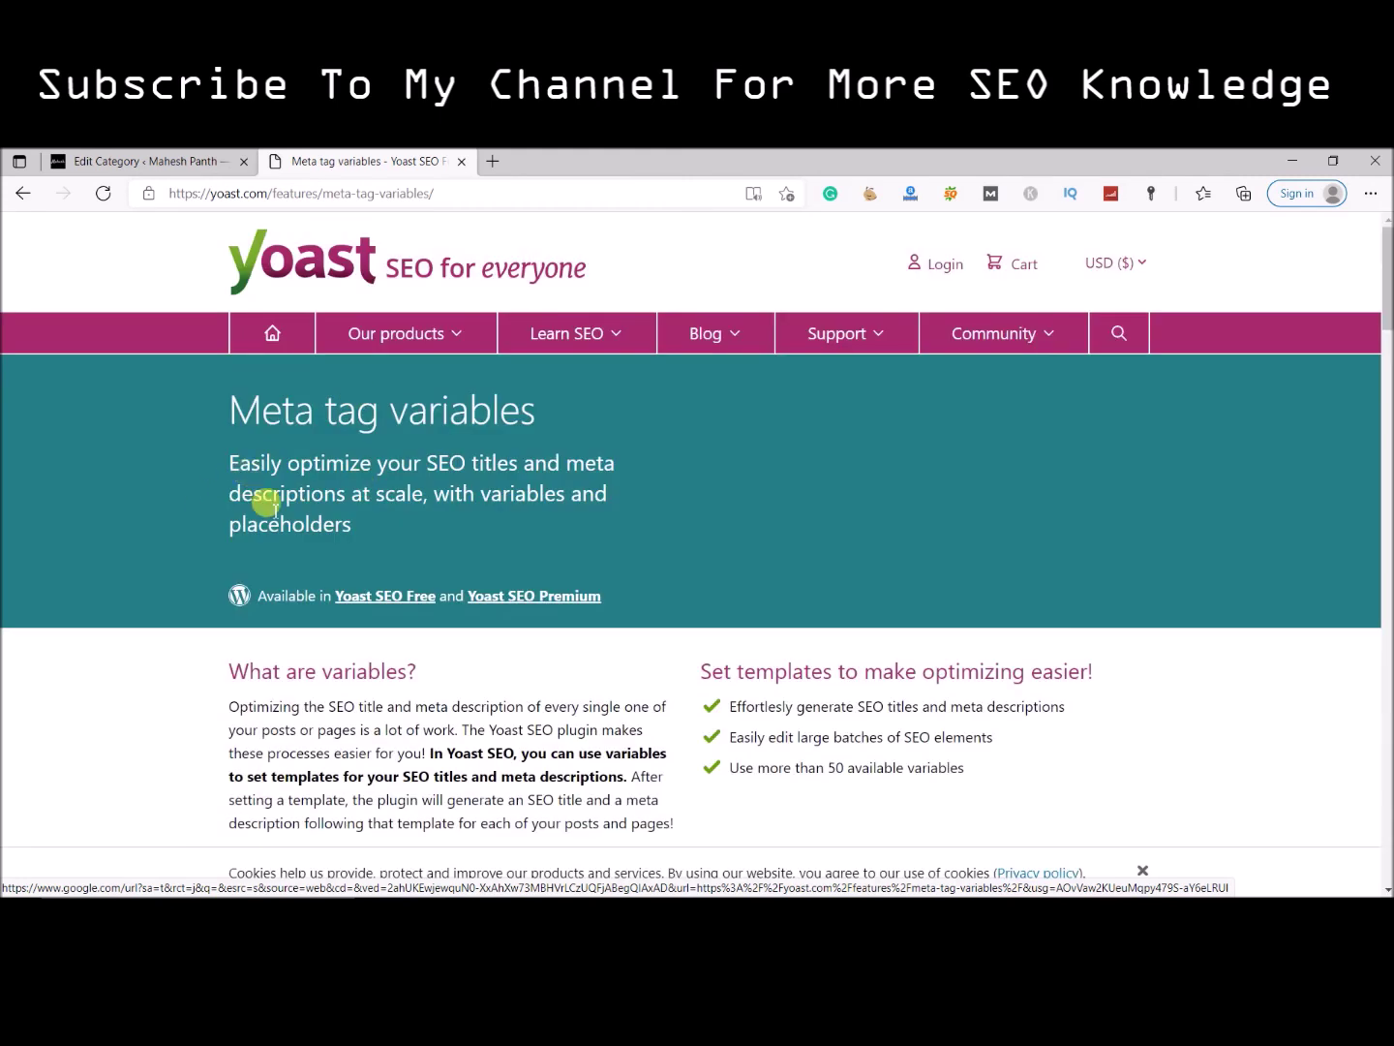
scroll(271, 523, down, 10)
scroll(283, 588, down, 15)
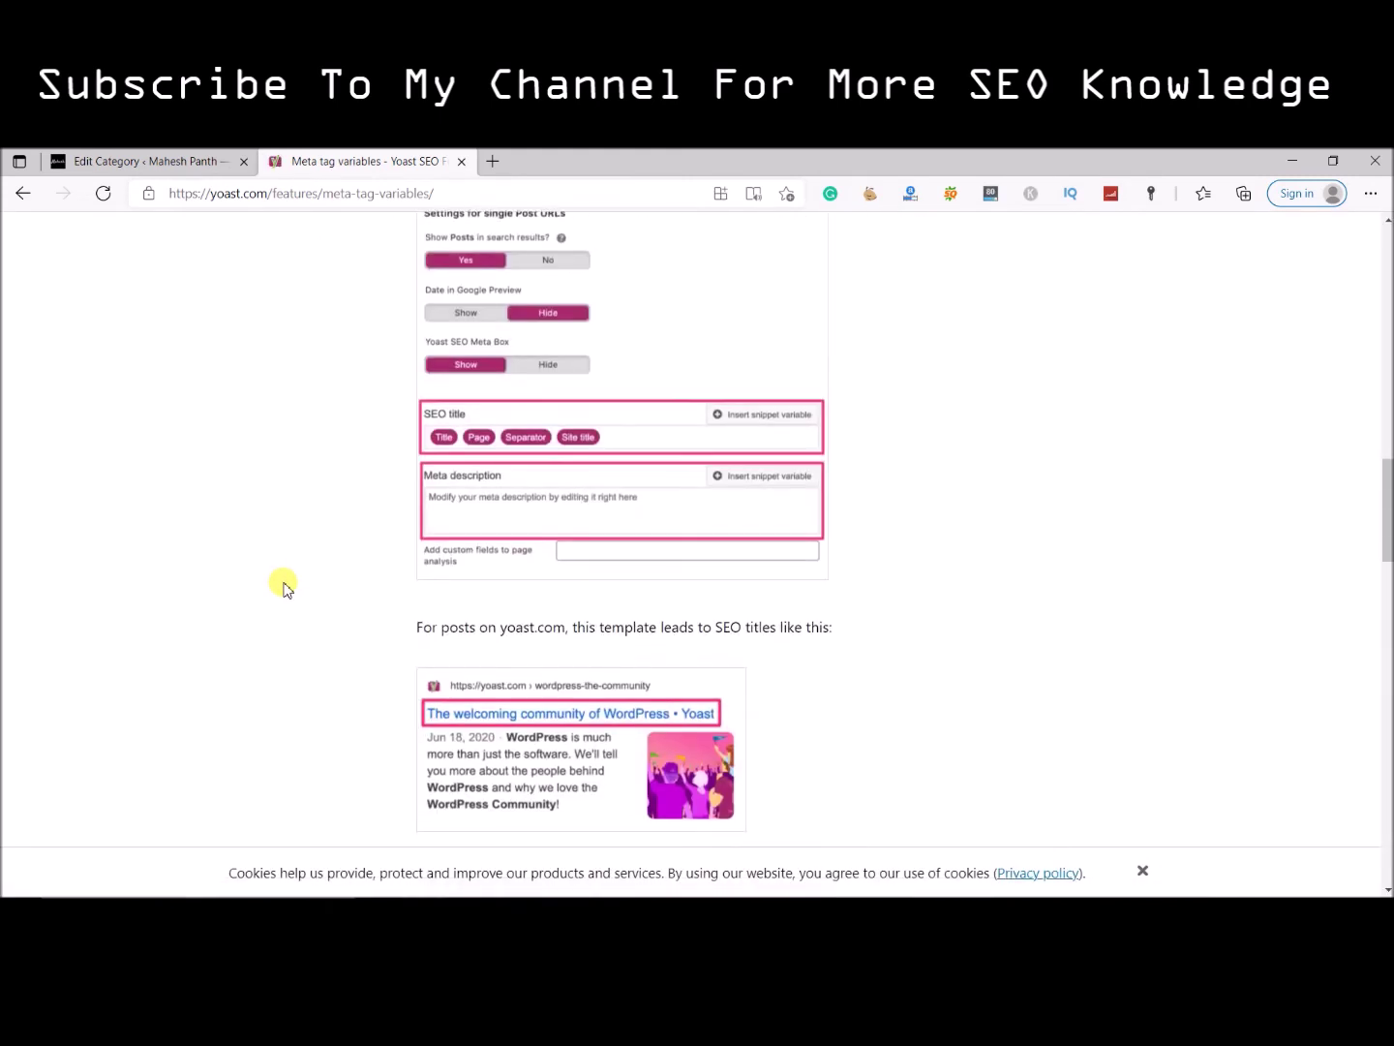
scroll(283, 588, down, 15)
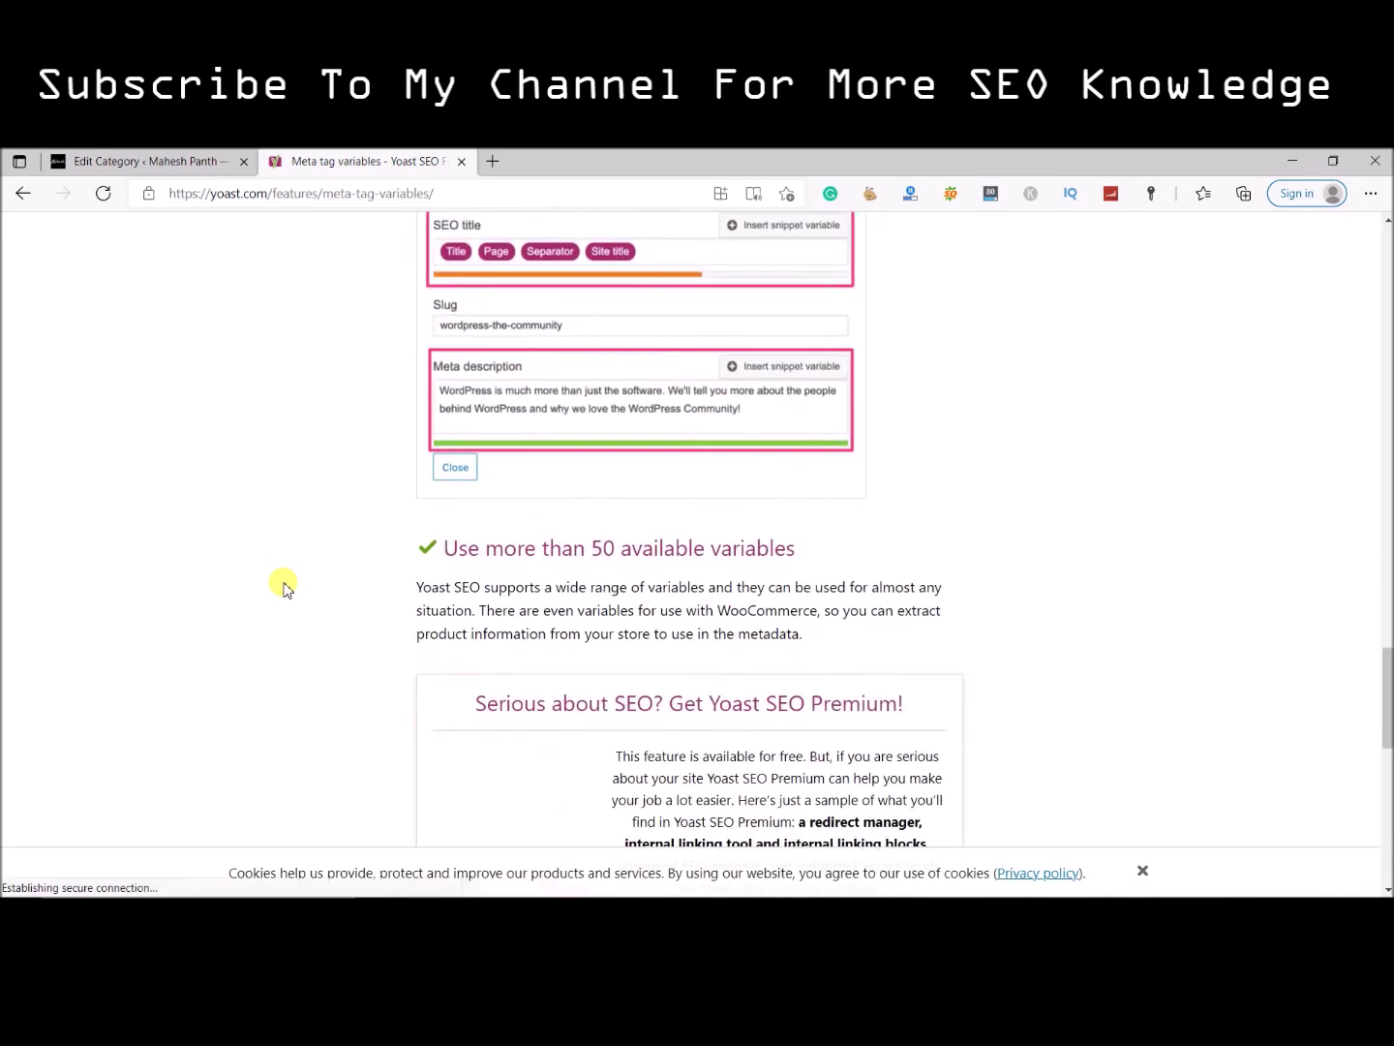
scroll(284, 588, down, 3)
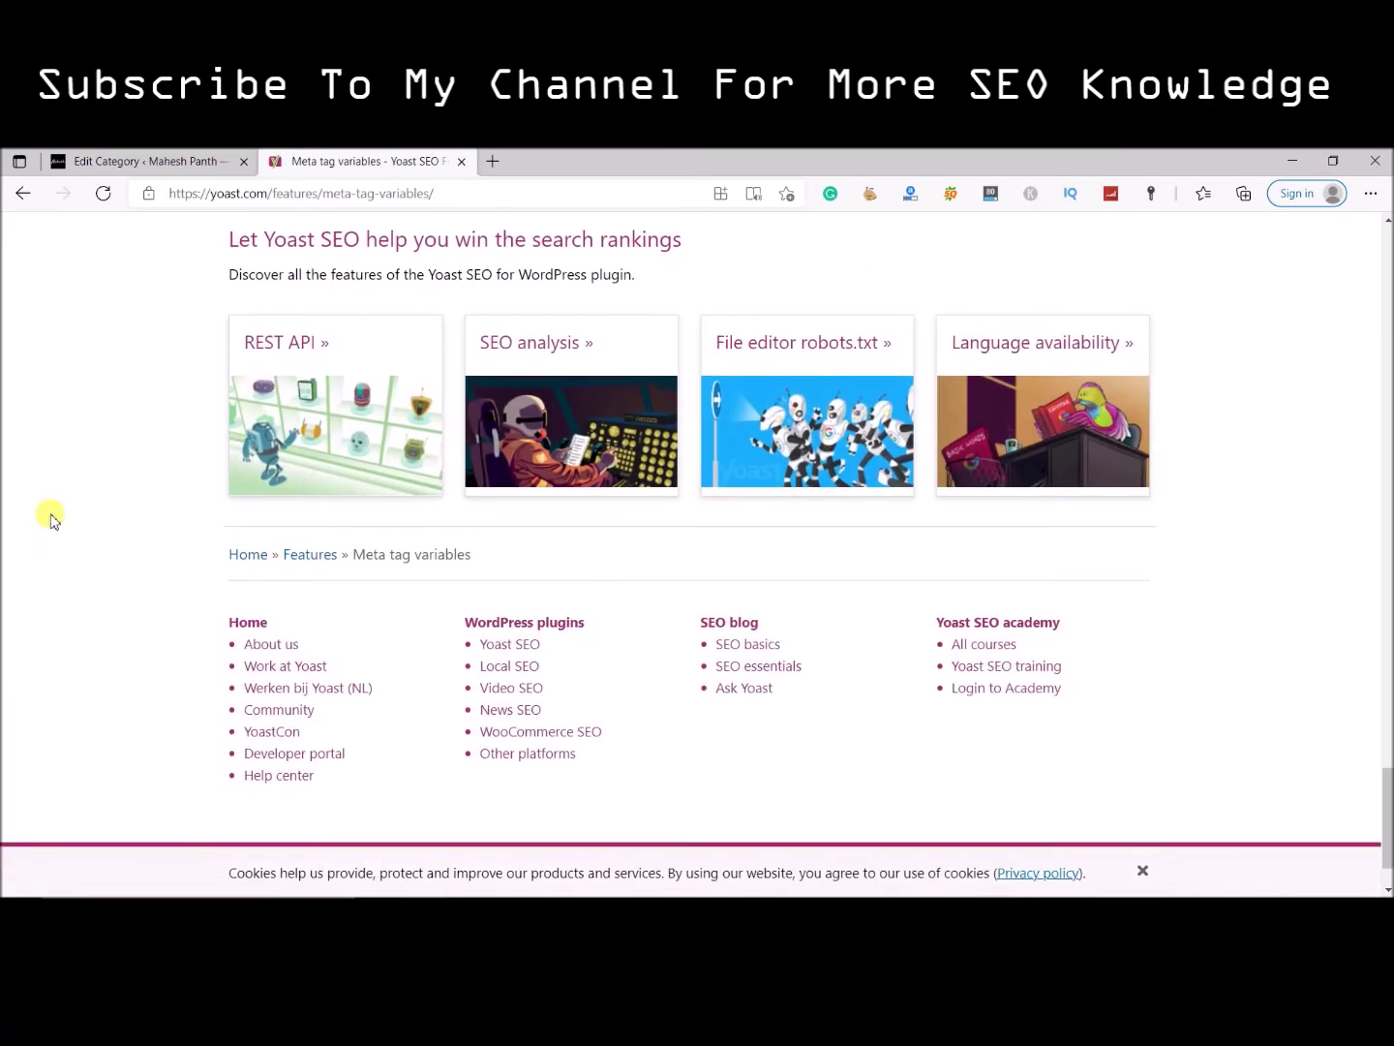
click(22, 193)
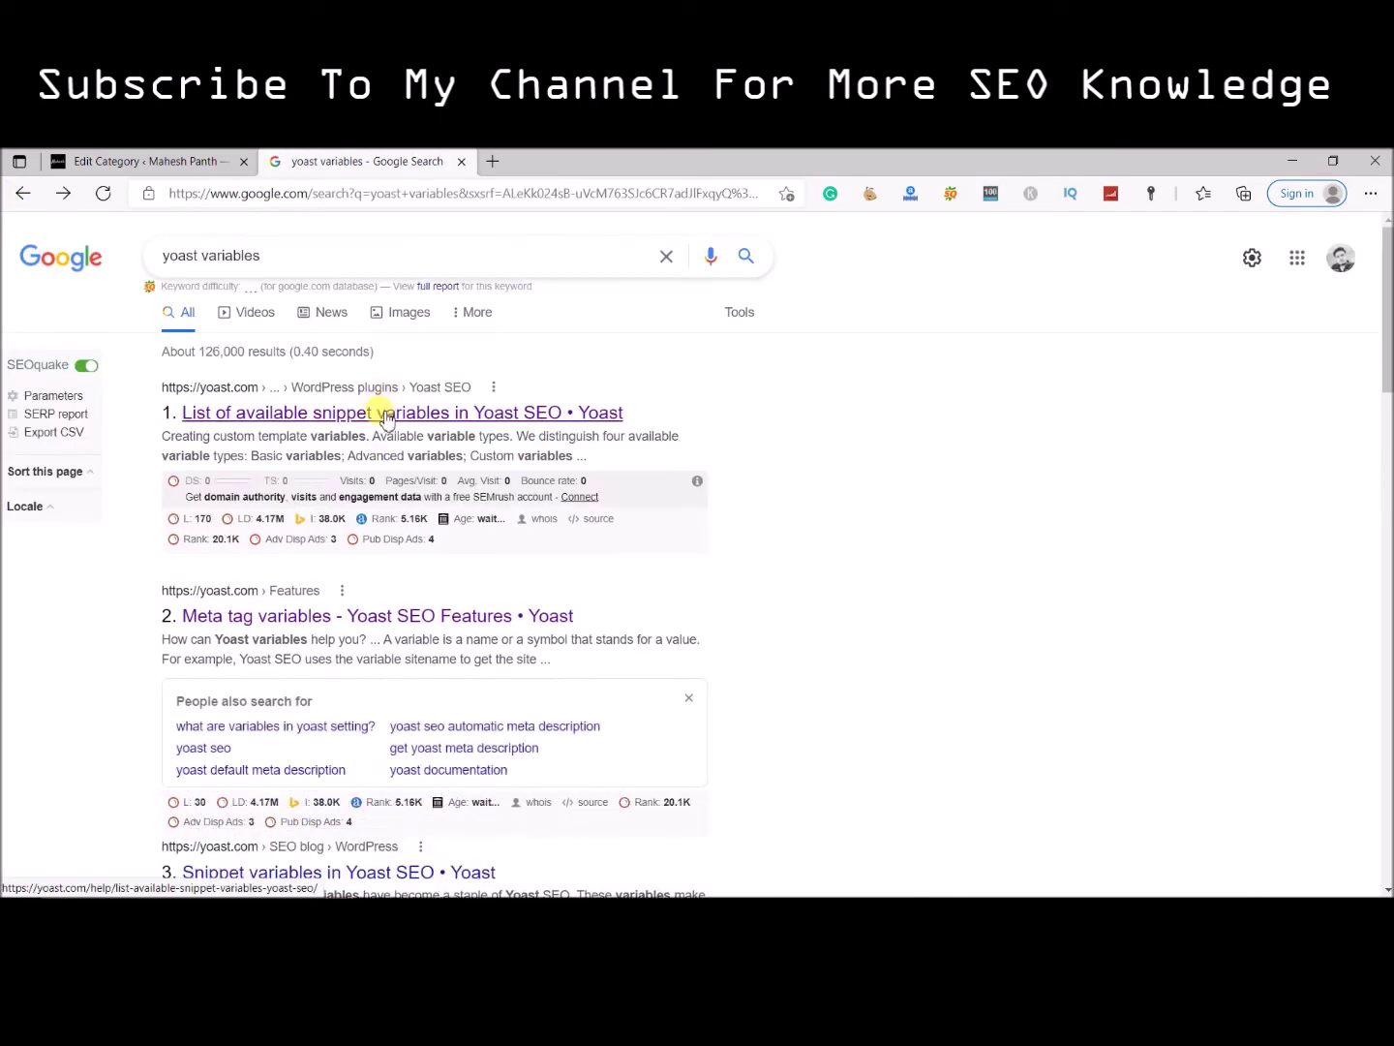
Open the snippet variables list in a new tab and the Snippet variables in Yoast SEO article.
right_click(382, 414)
click(415, 429)
scroll(414, 429, down, 4)
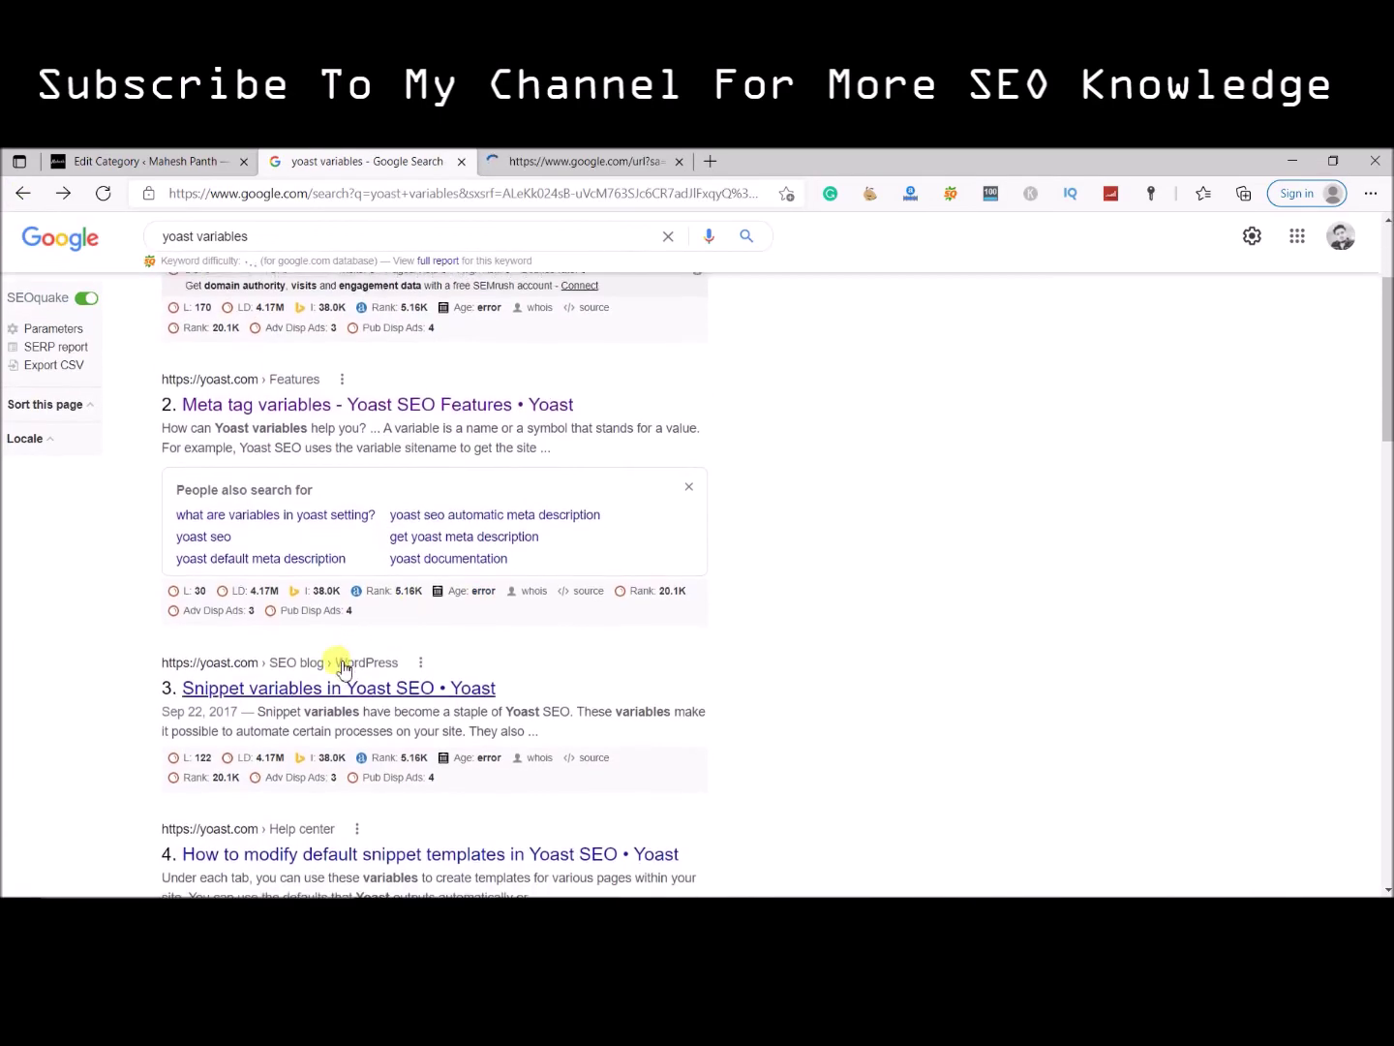
click(315, 489)
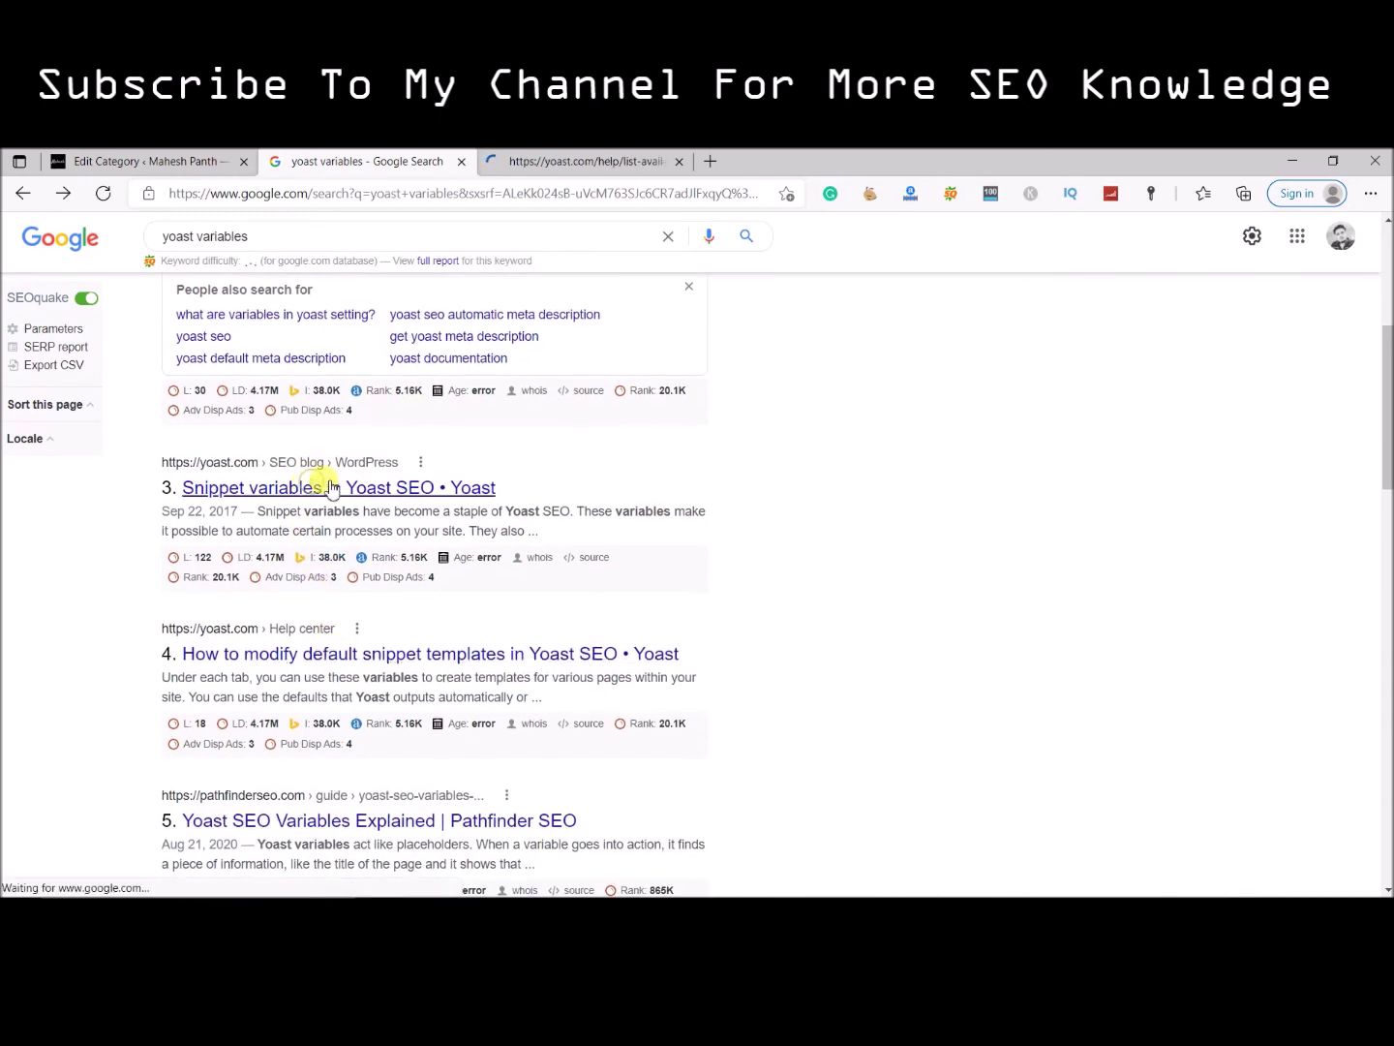
click(584, 160)
Collapse the From Plugins, Uploads, Core, External 3rd Party and Hardcoded Asset CleanUp groups.
click(213, 162)
scroll(691, 653, down, 20)
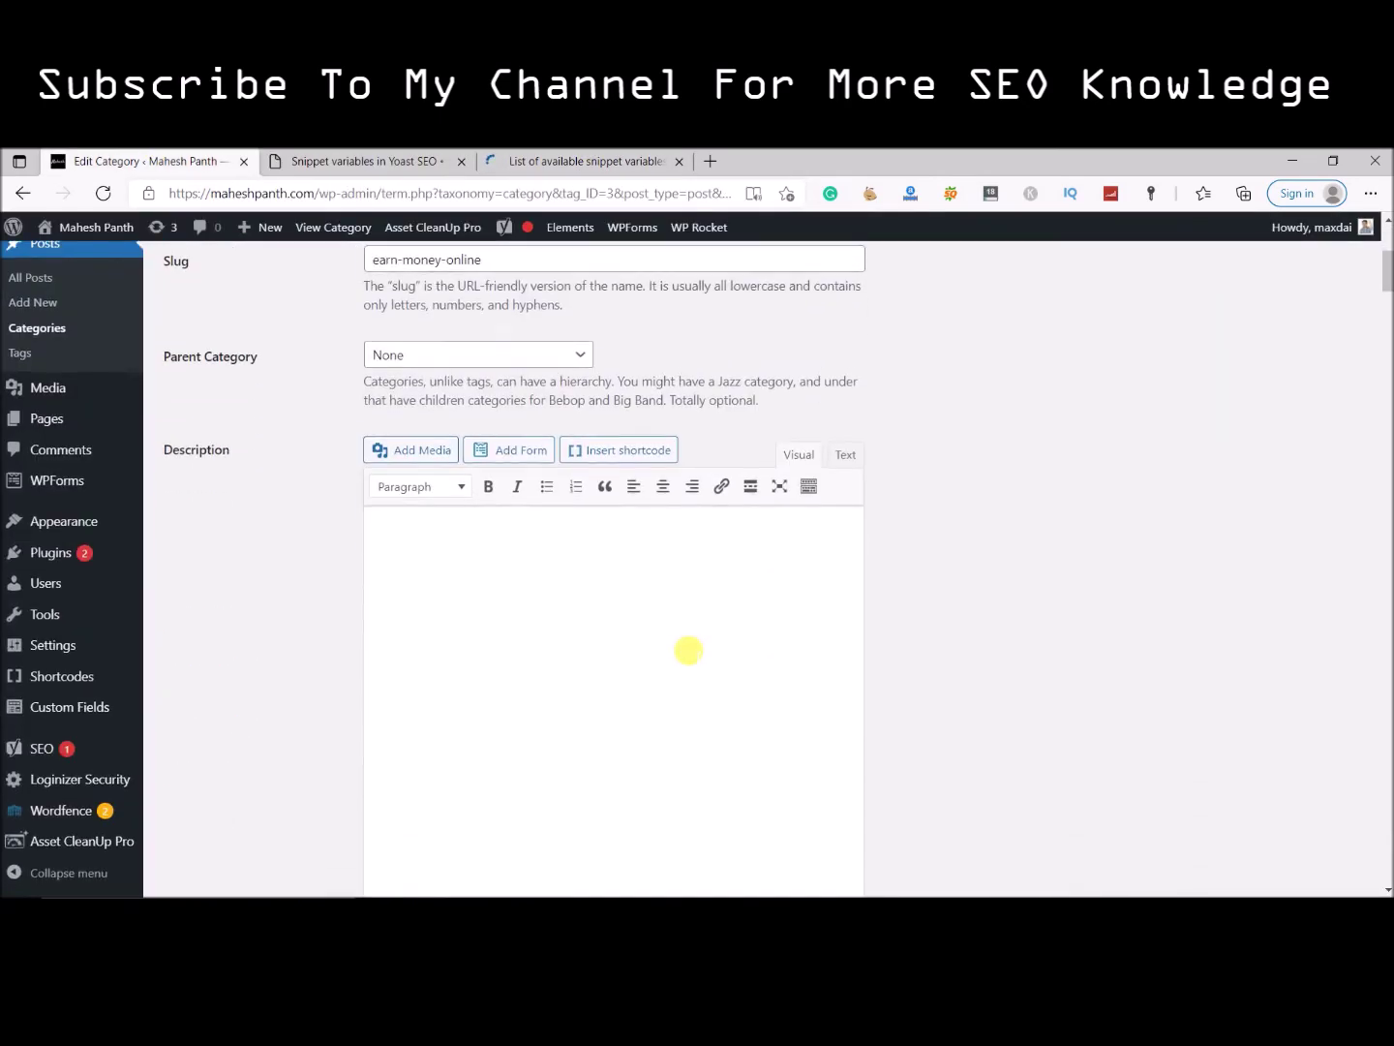
scroll(693, 663, up, 6)
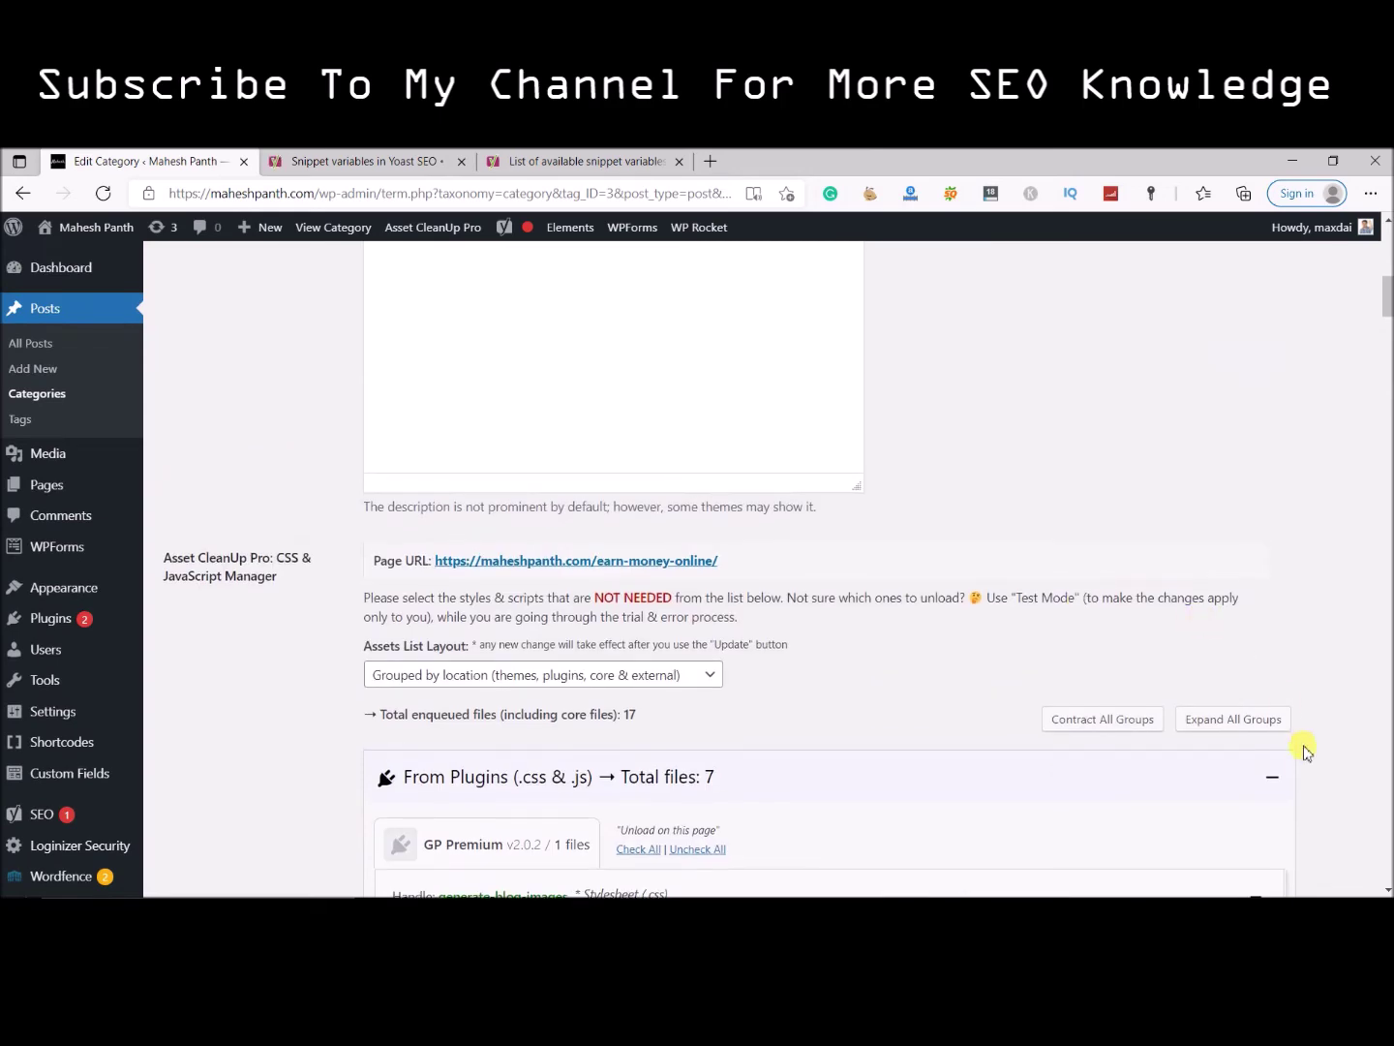
click(1272, 777)
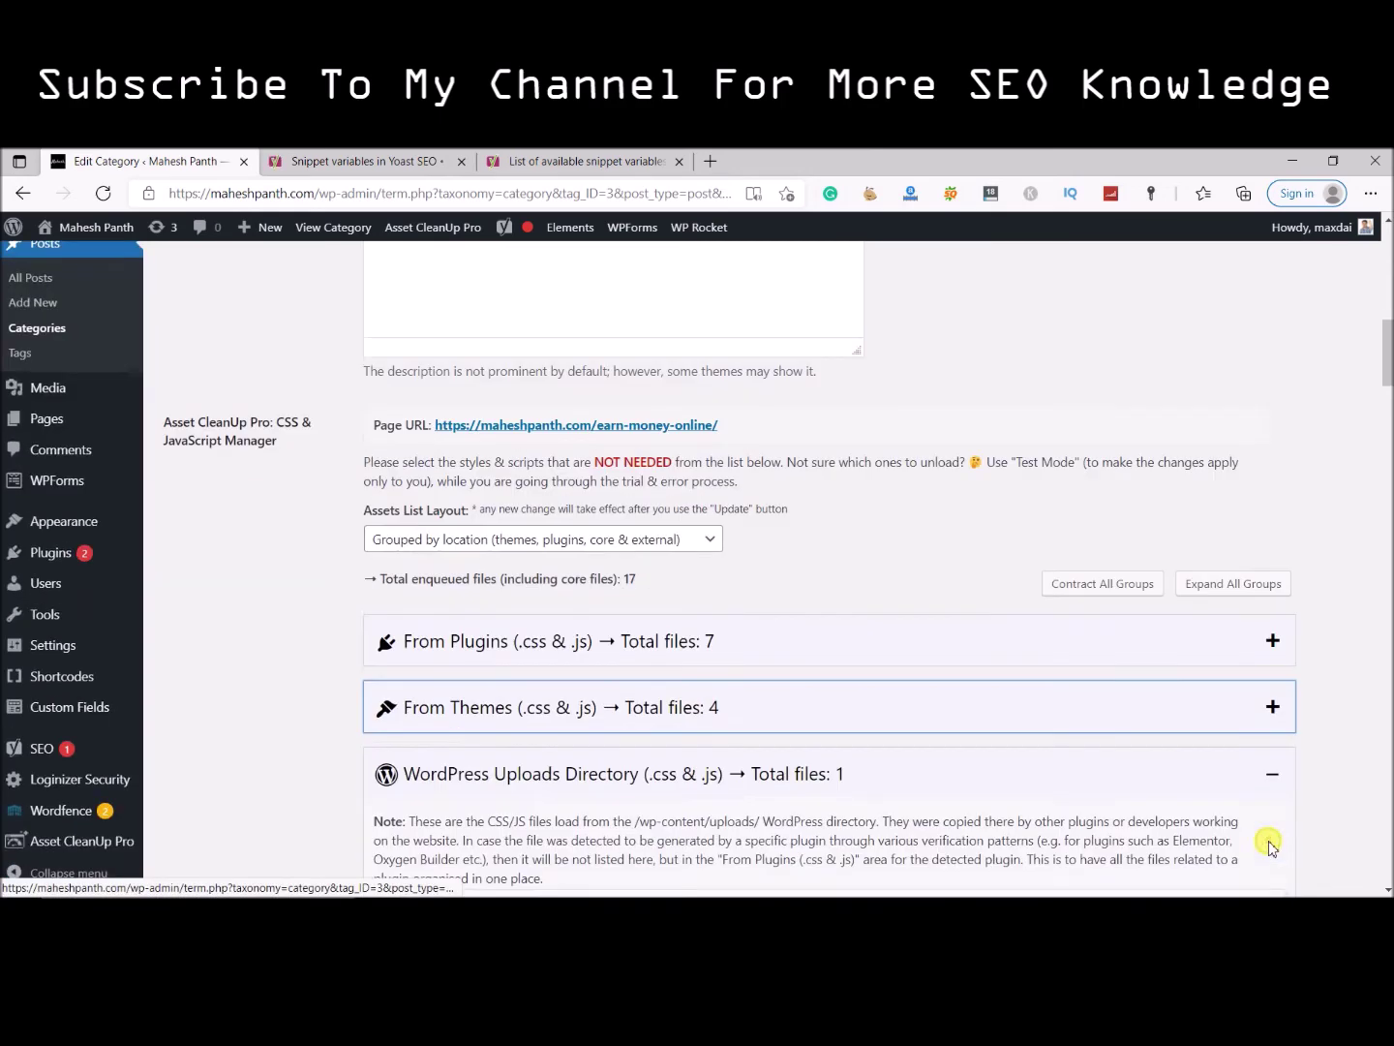
scroll(1271, 833, down, 1)
click(1272, 705)
click(1274, 771)
scroll(1283, 697, down, 2)
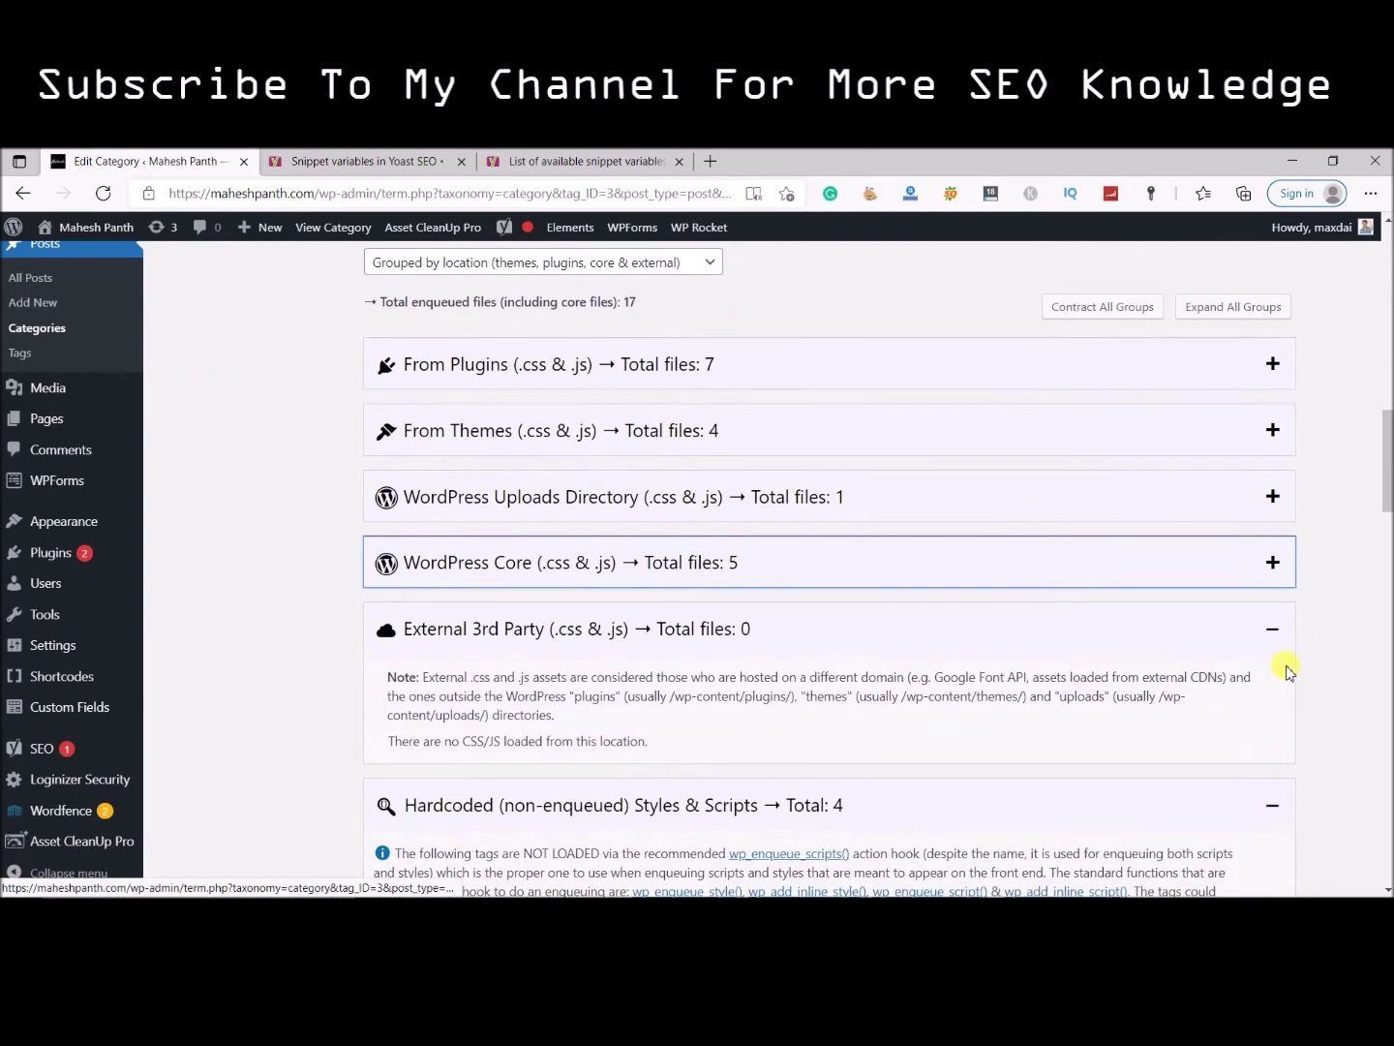
click(1273, 629)
click(1272, 697)
scroll(1273, 700, down, 9)
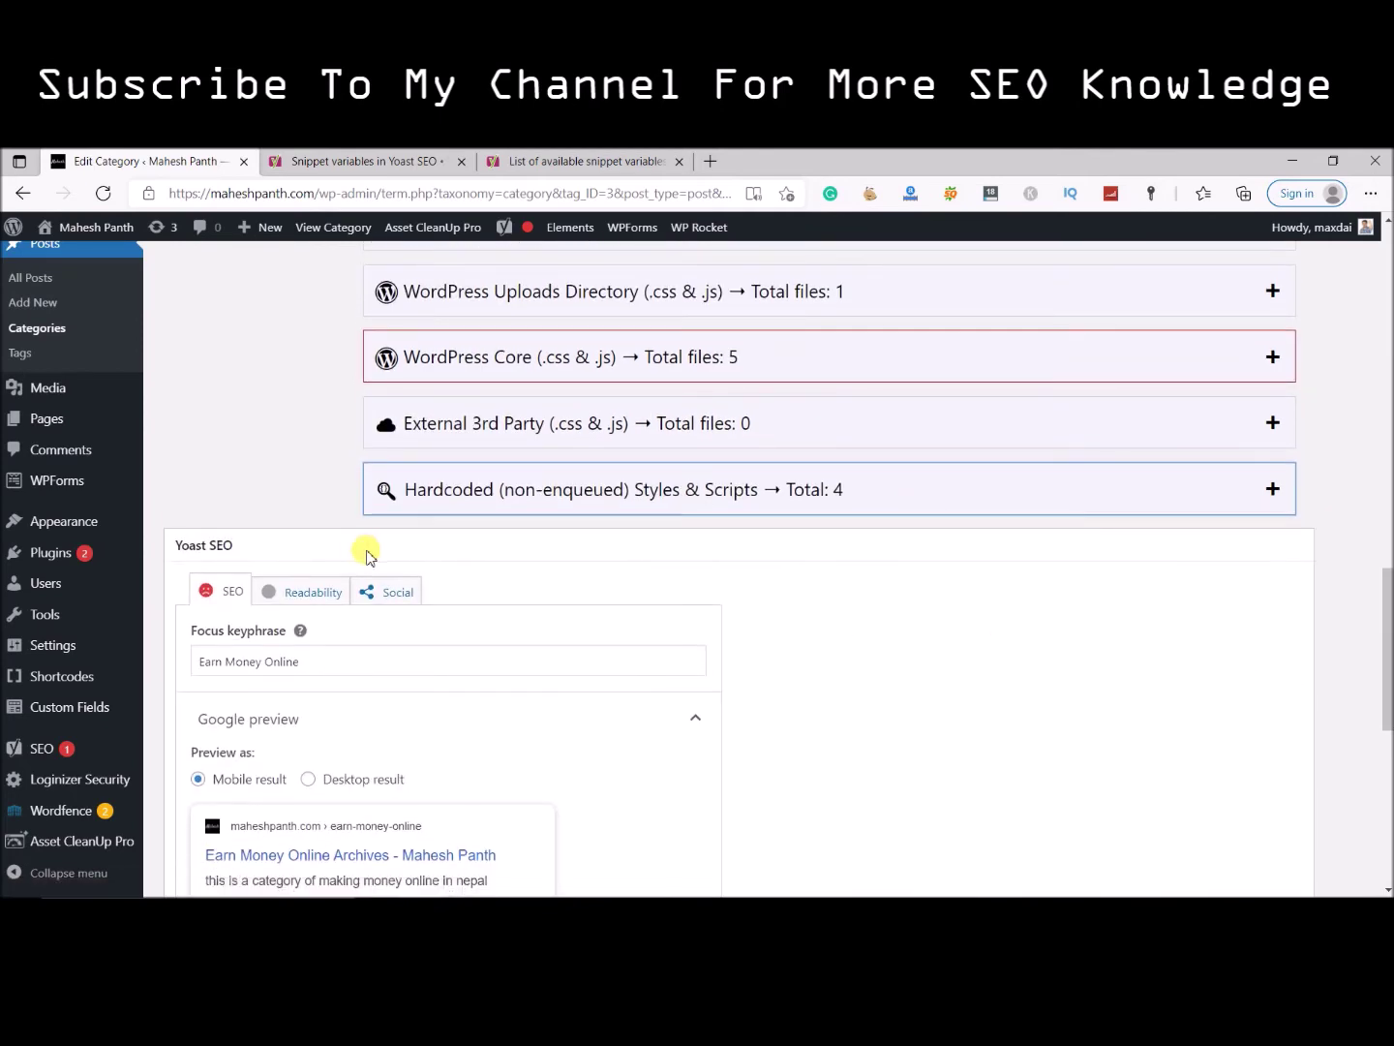
Scroll through Yoast's snippet variables tables, highlighting the %%excerpt_only%% variable.
click(613, 157)
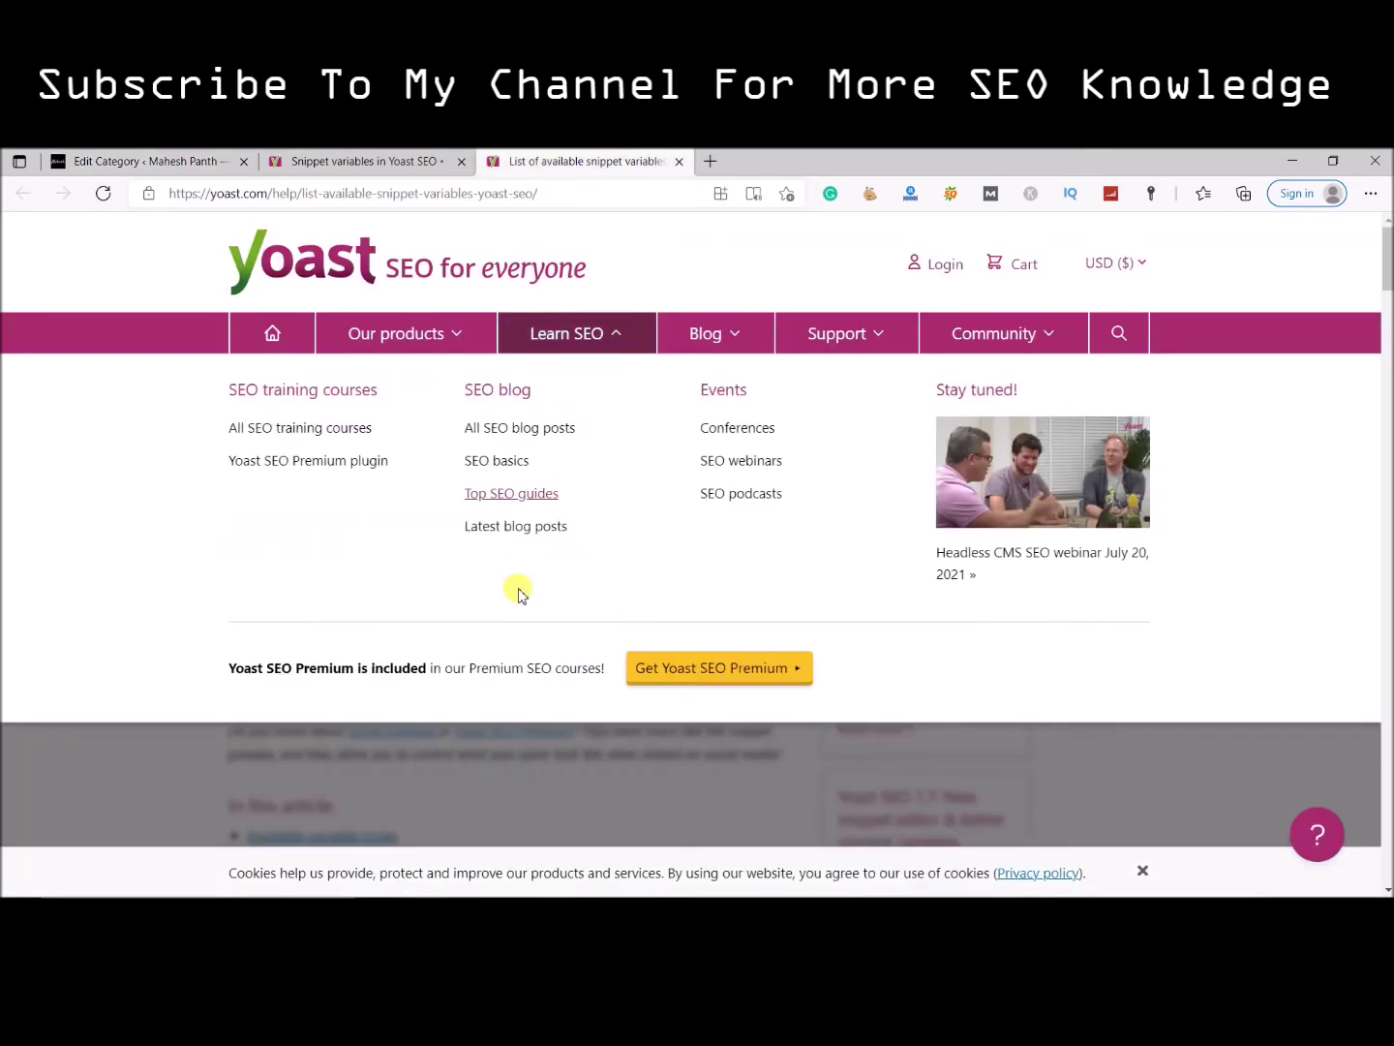
scroll(517, 591, down, 5)
scroll(271, 581, down, 6)
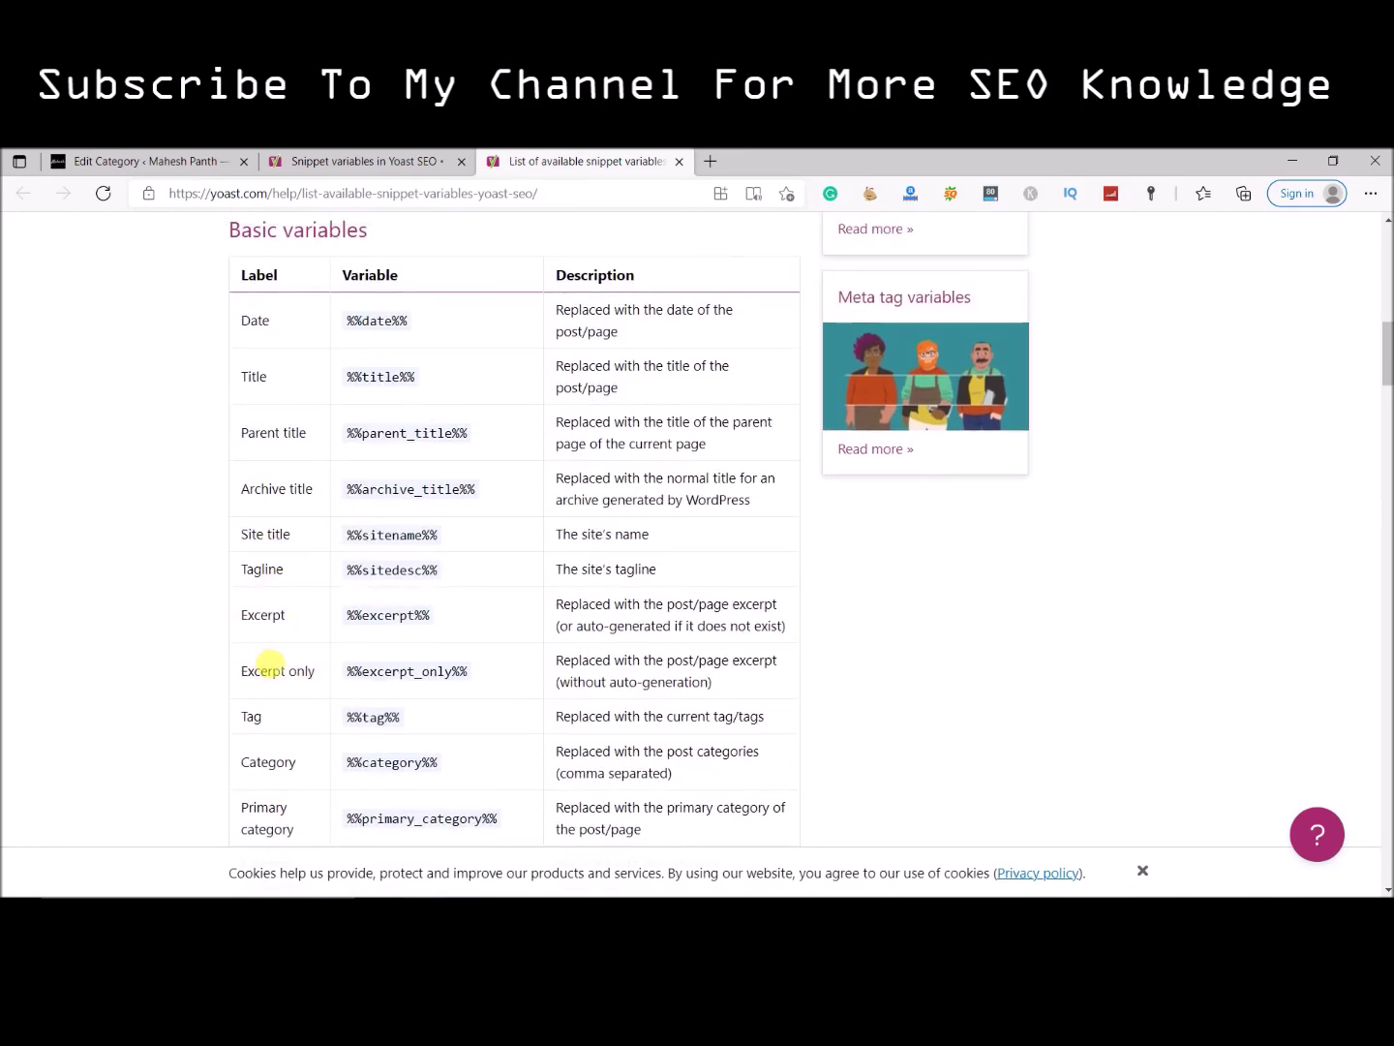
drag(343, 669, 458, 668)
scroll(267, 644, down, 5)
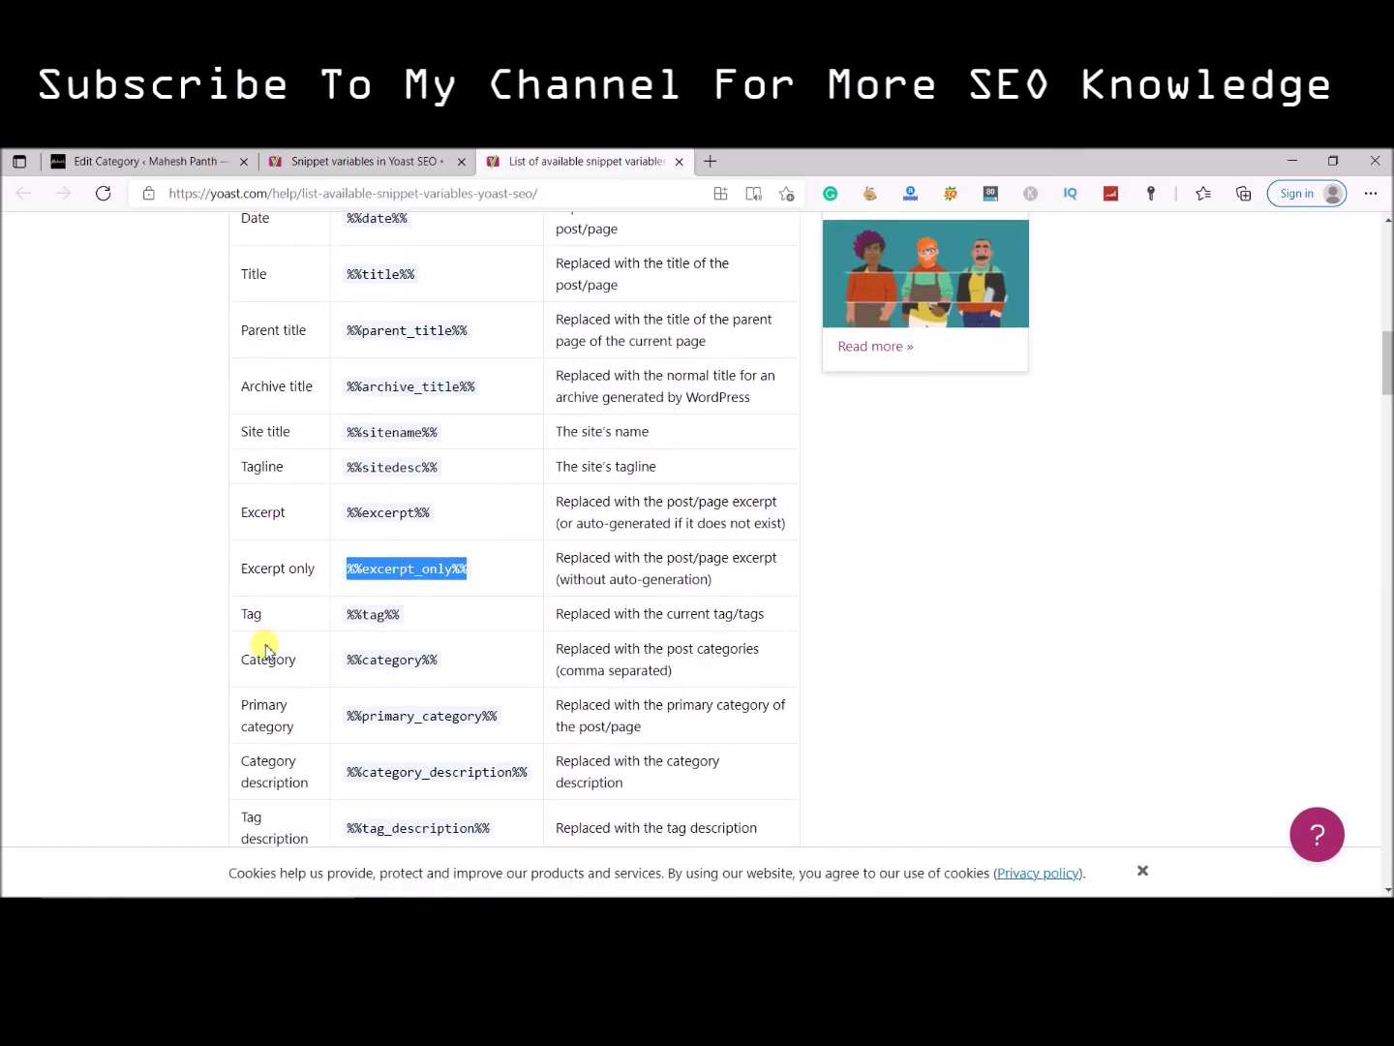
scroll(303, 657, down, 10)
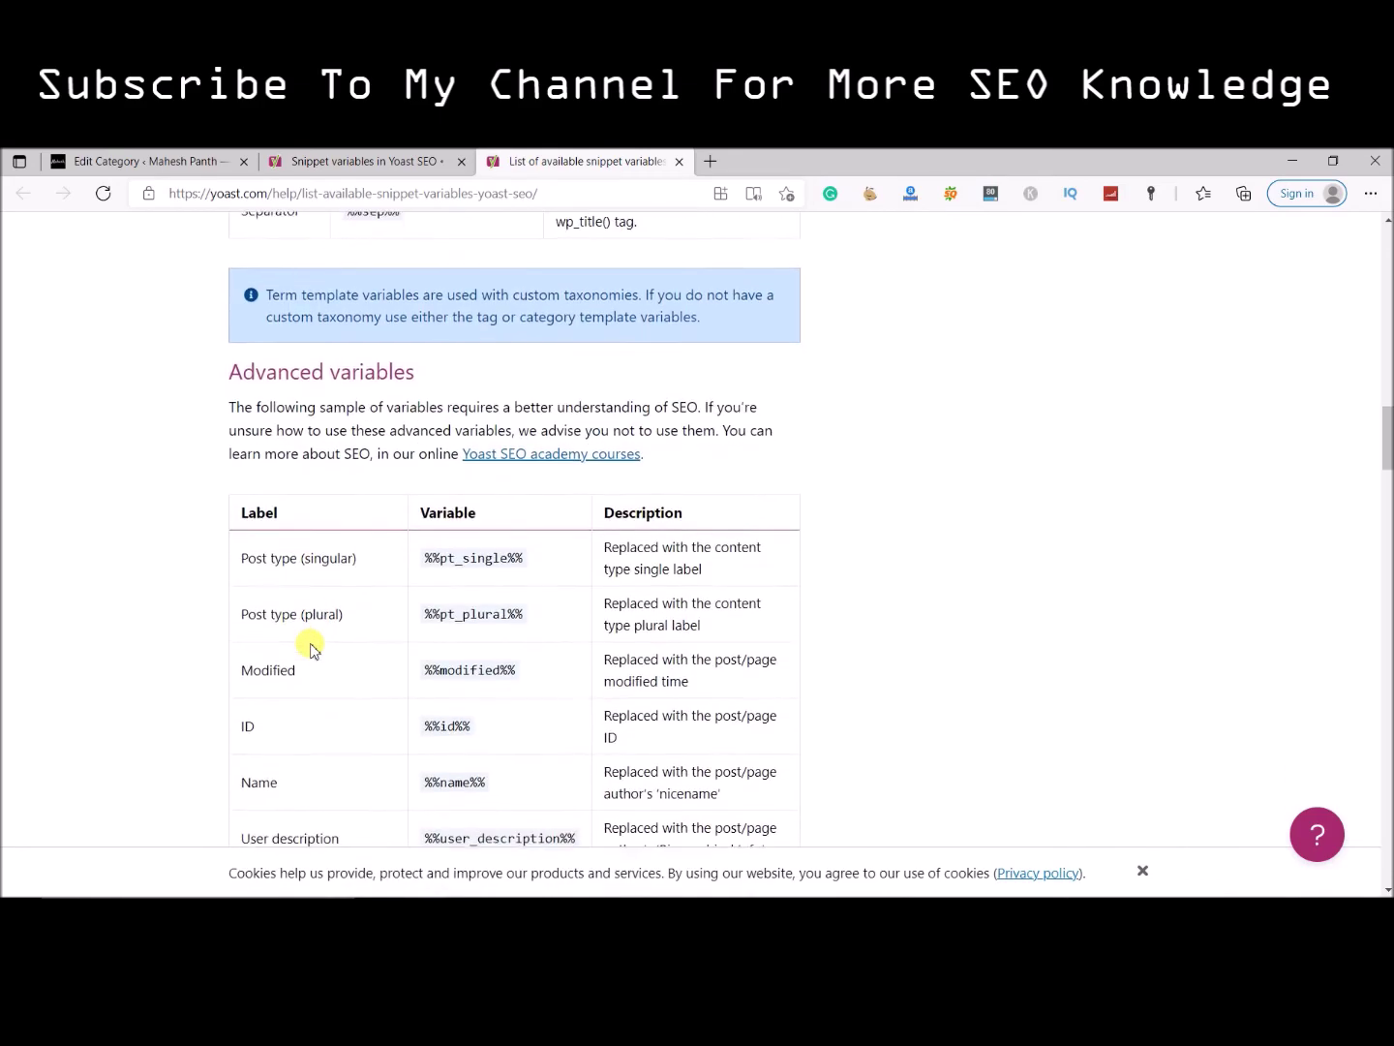
scroll(280, 523, down, 10)
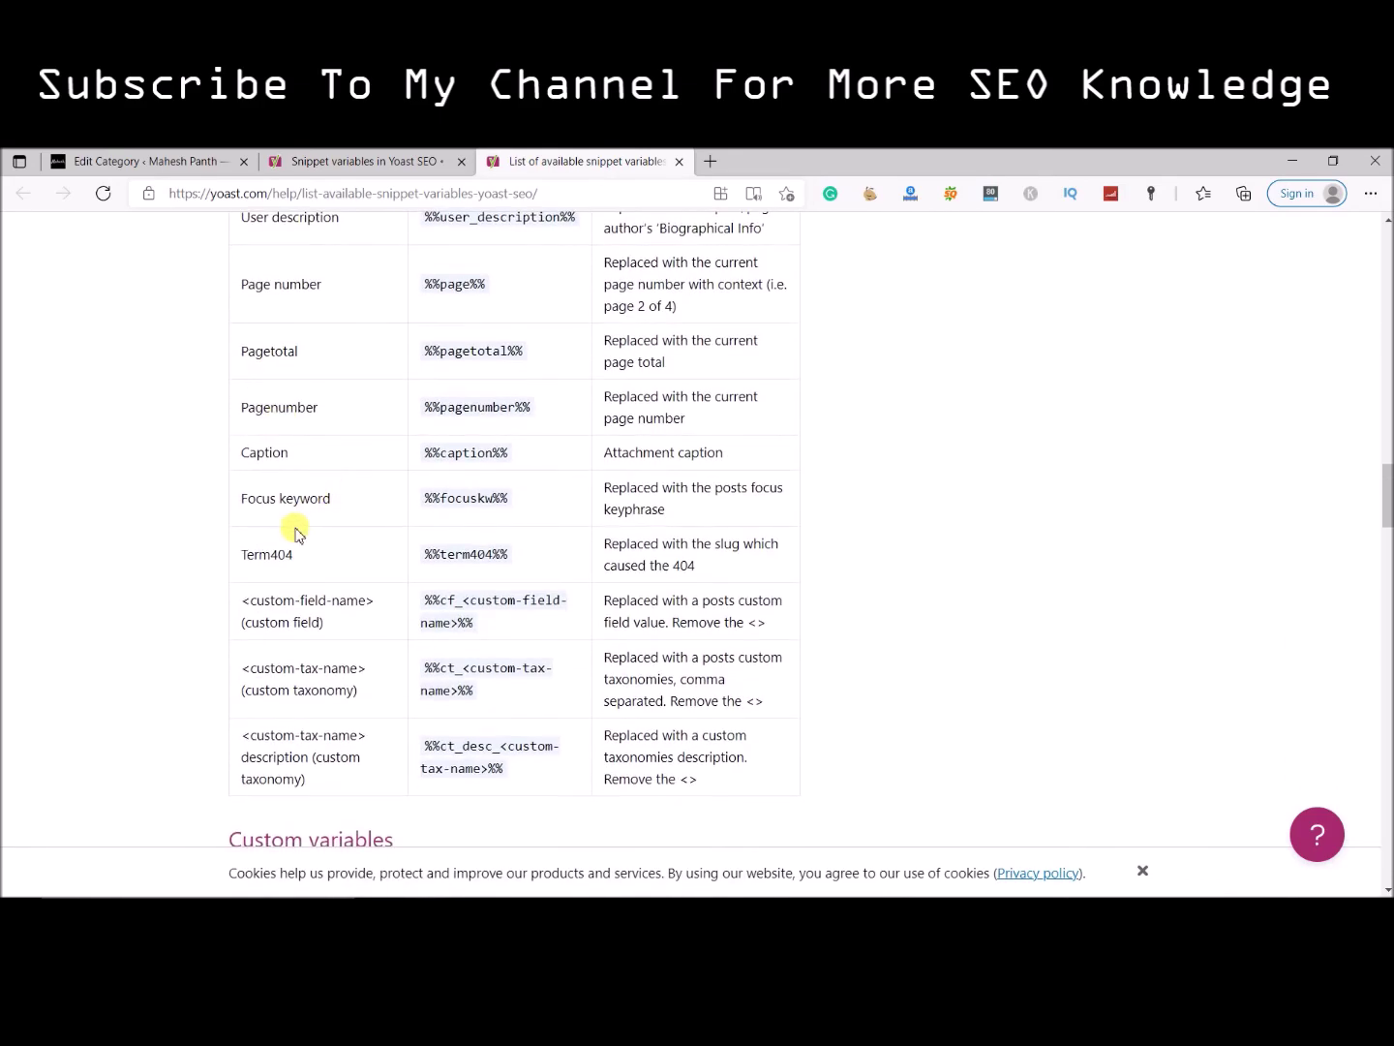
scroll(145, 605, down, 5)
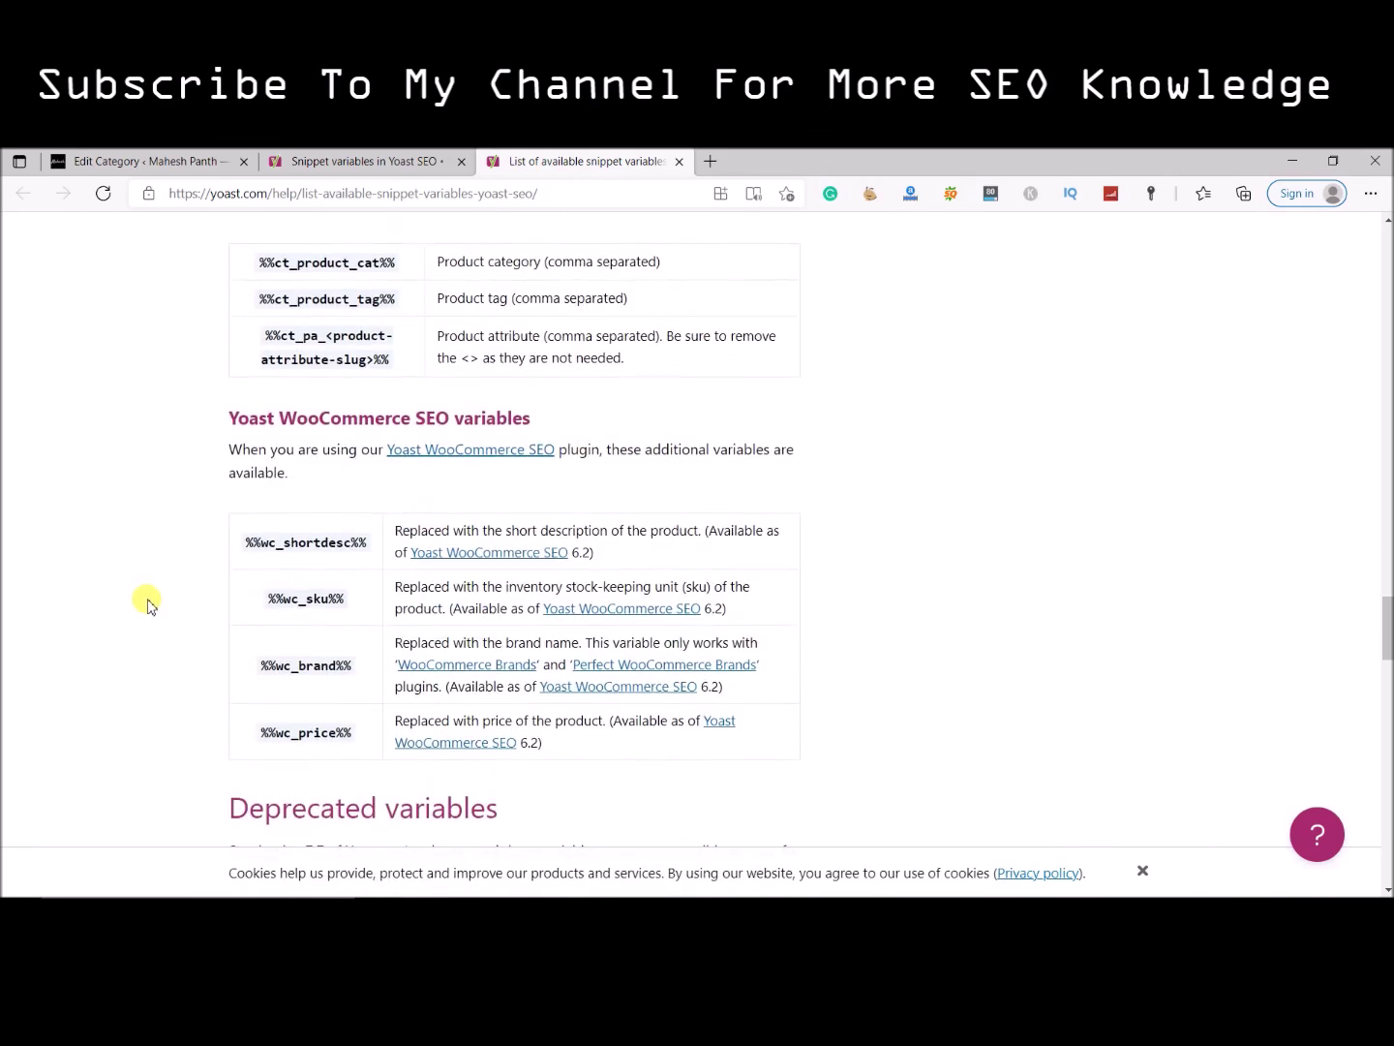
Return to the Earn Money Online edit page and scroll up to its Yoast SEO box.
click(135, 162)
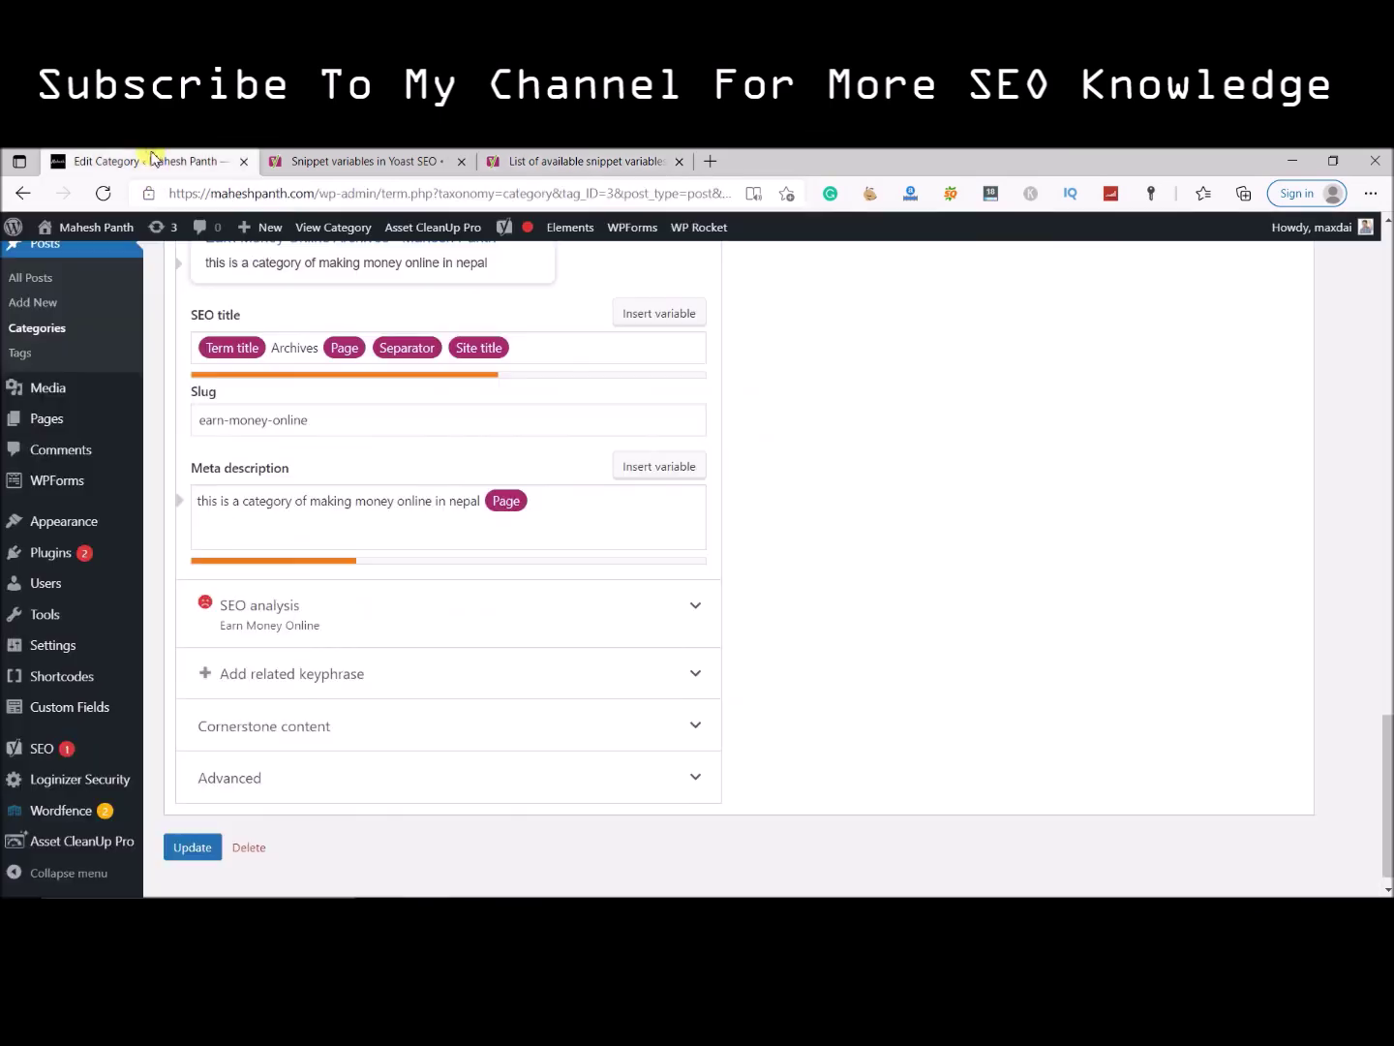
scroll(269, 471, up, 5)
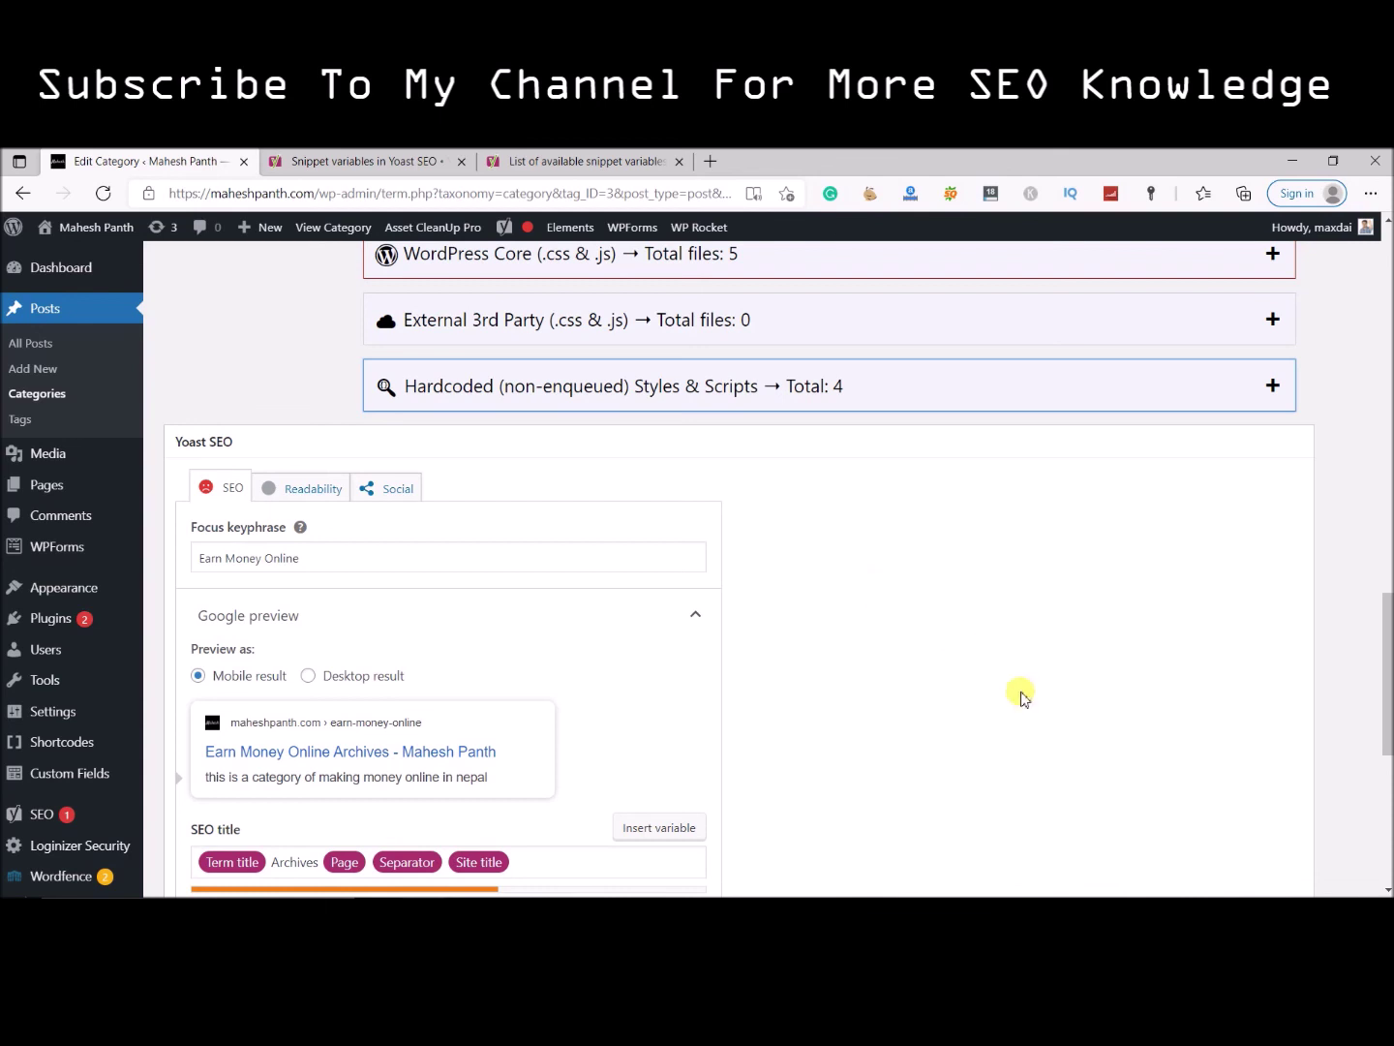
mouse_move(1056, 897)
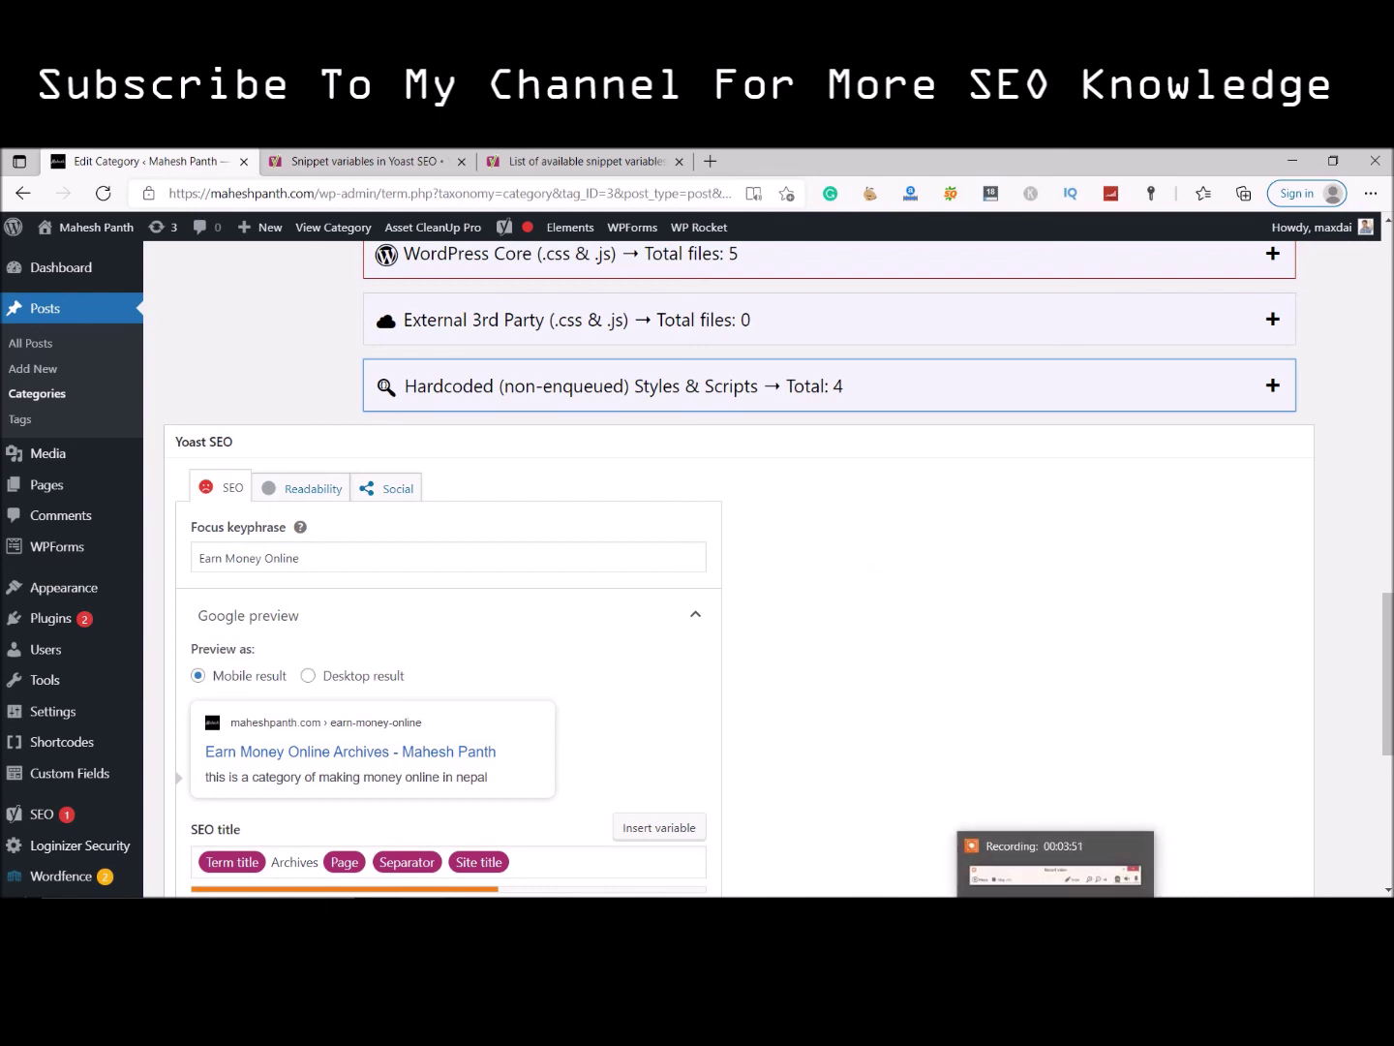